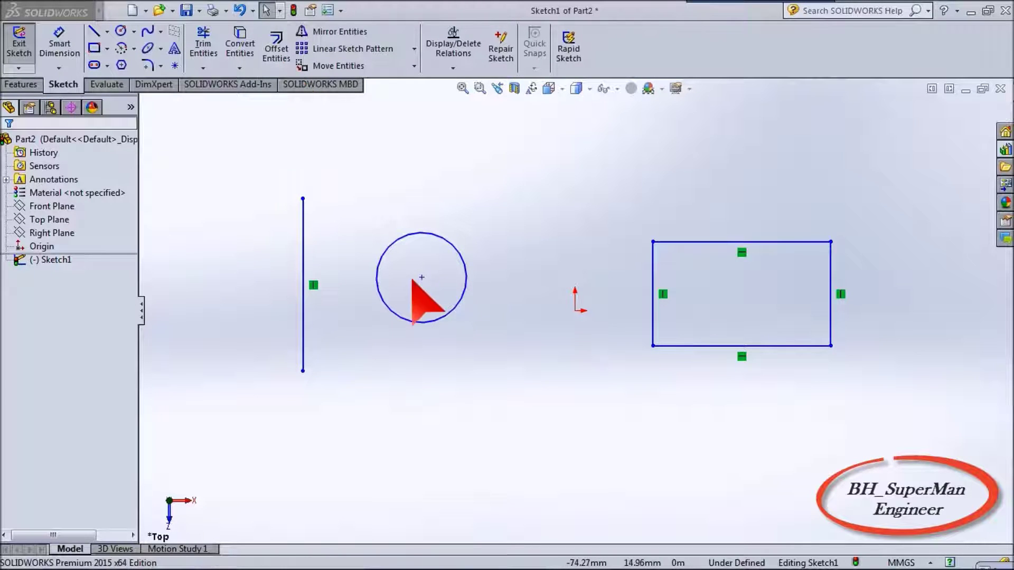
Step: Select the 85.72 mm vertical line in Sketch1 for offsetting
left_click(304, 273)
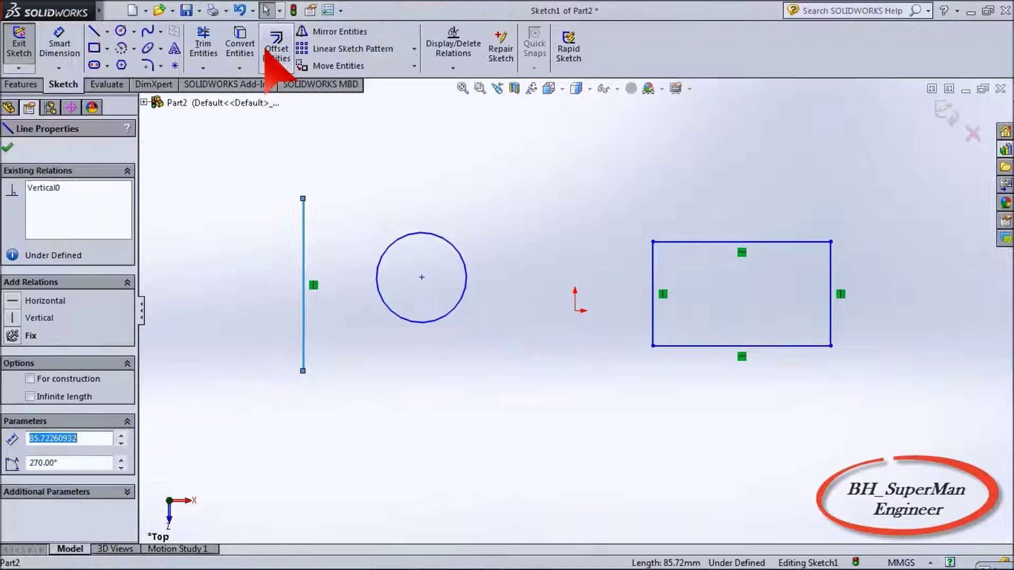
Step: Offset the vertical line 10 mm bi-directionally, capping the ends with straight lines
left_click(277, 48)
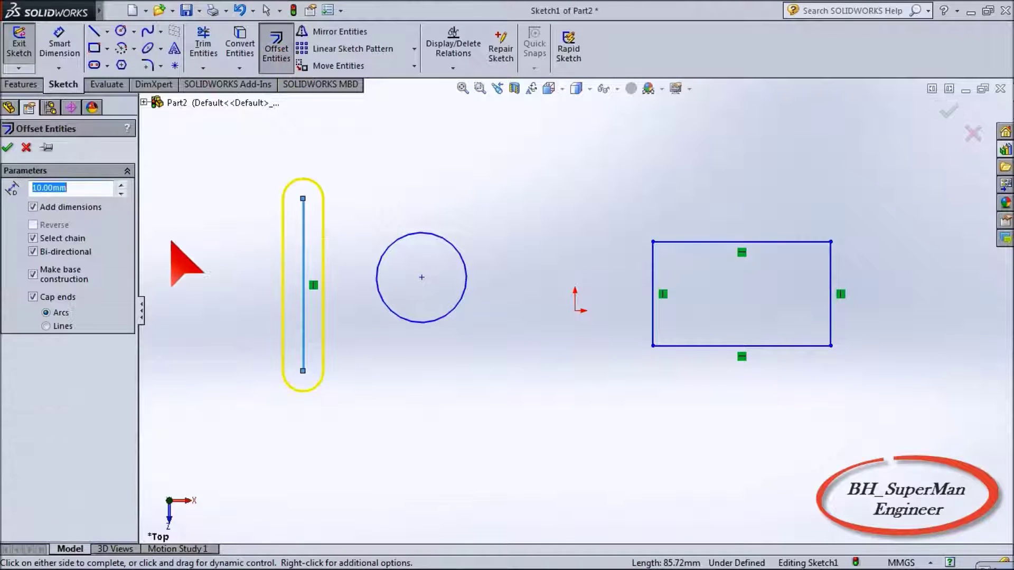
left_click(33, 297)
left_click(32, 274)
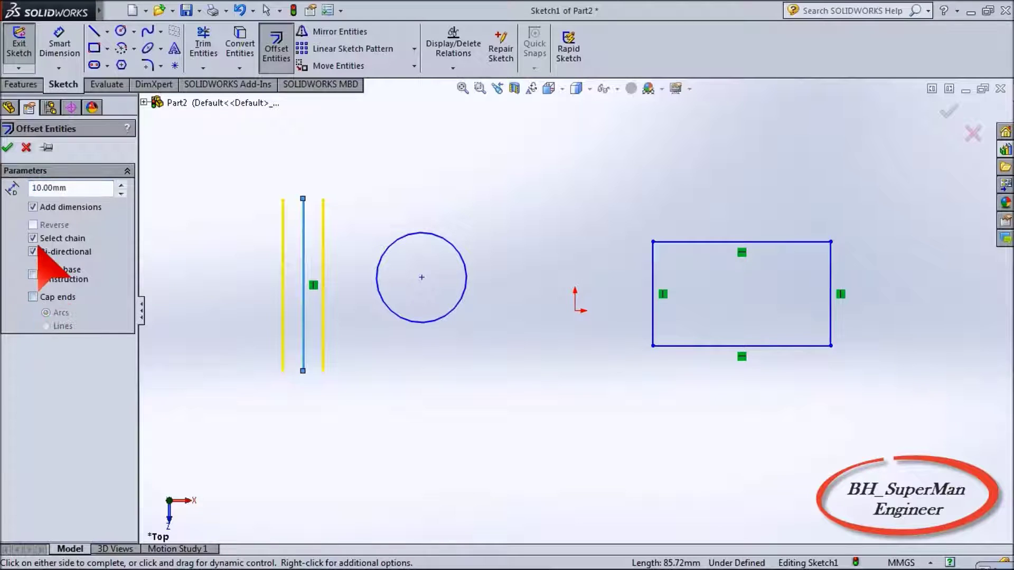
left_click(32, 238)
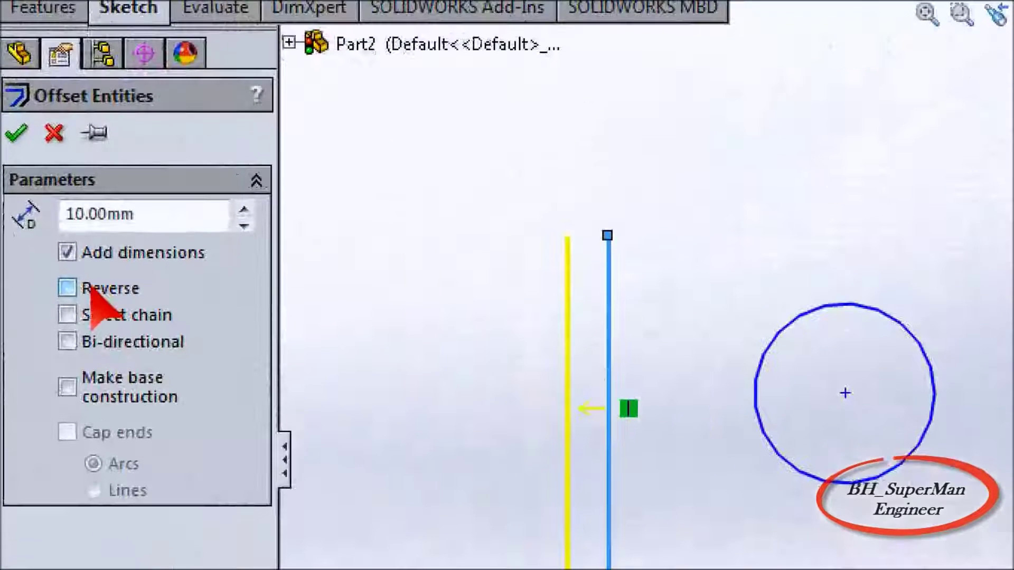
left_click(32, 225)
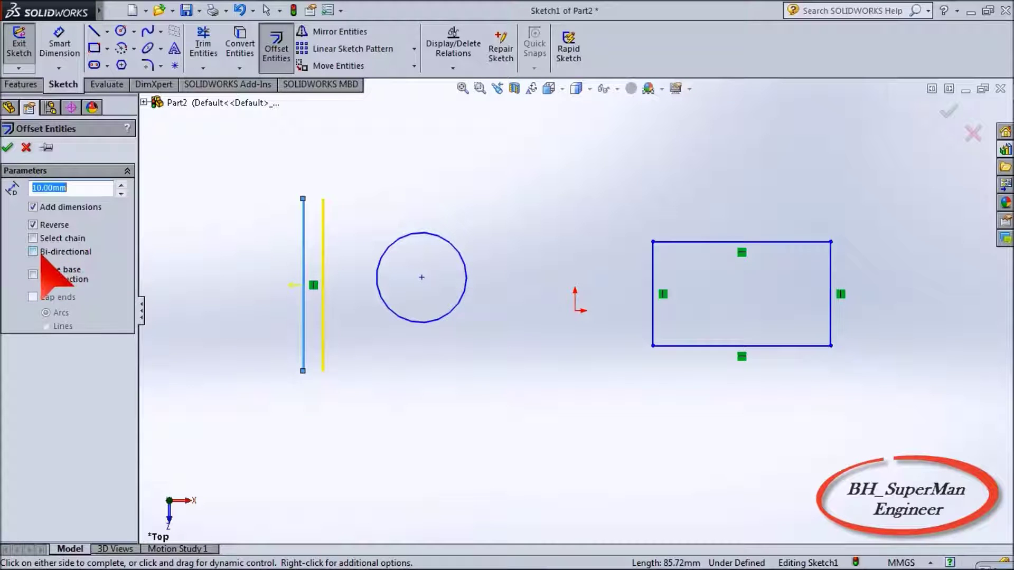
left_click(32, 252)
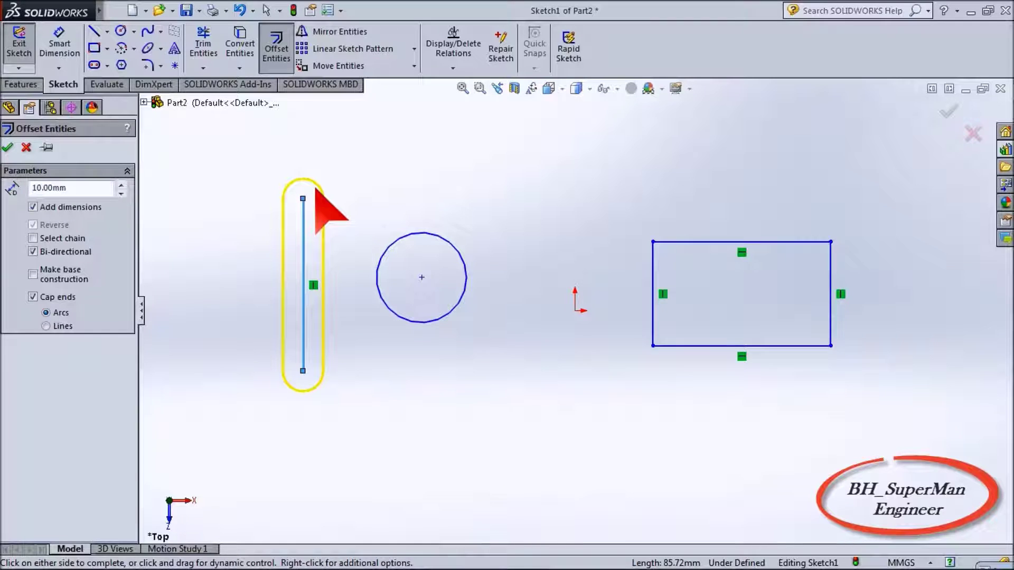
left_click(53, 326)
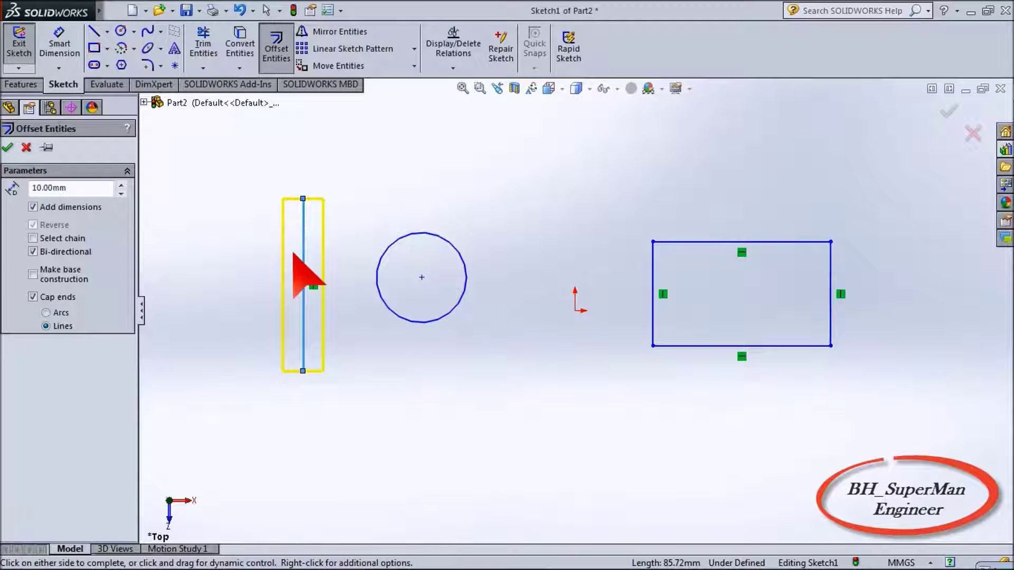
left_click(8, 147)
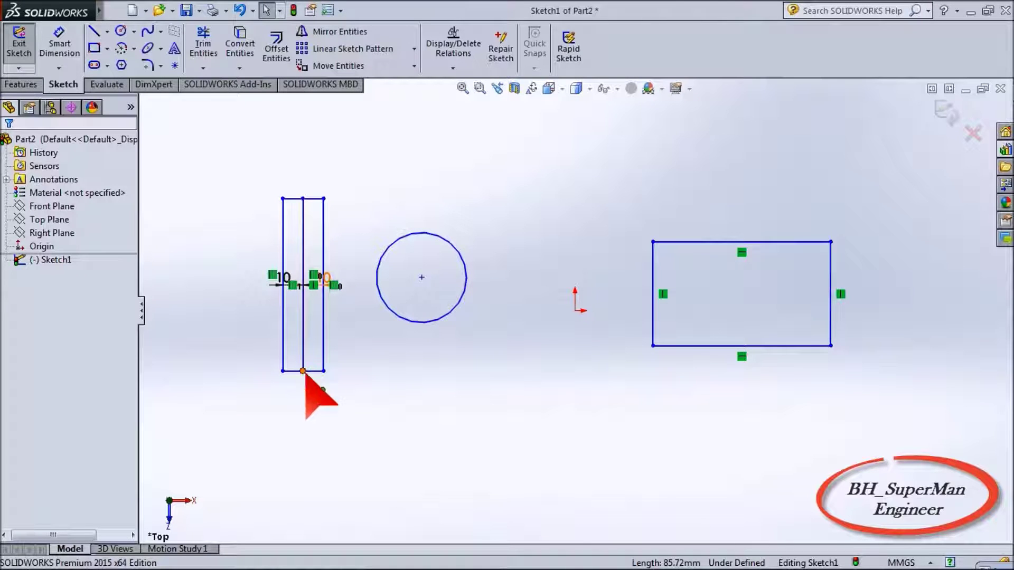
Step: Redo the 10 mm bi-directional line offset with the original line made construction
left_click(241, 11)
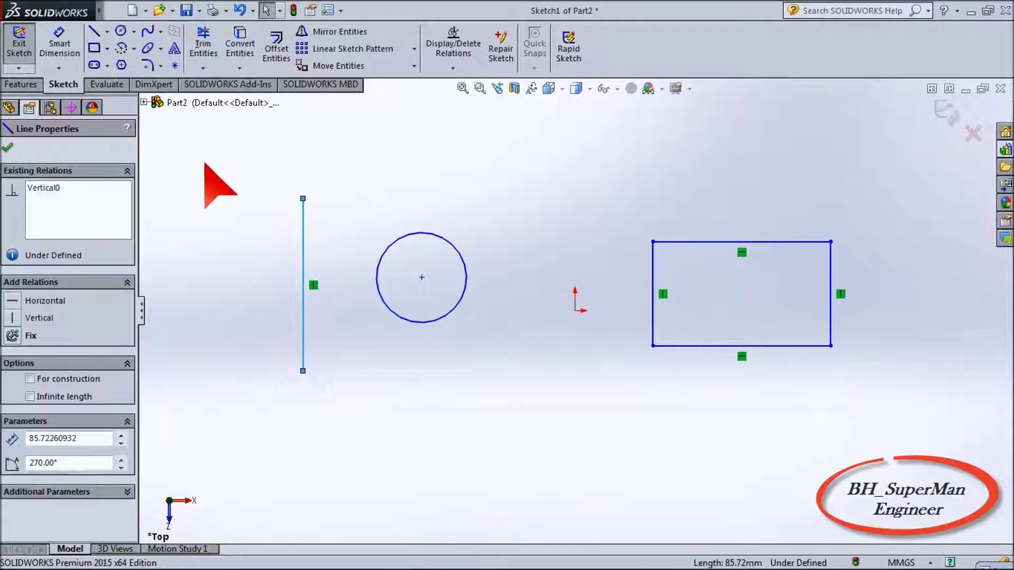
left_click(269, 39)
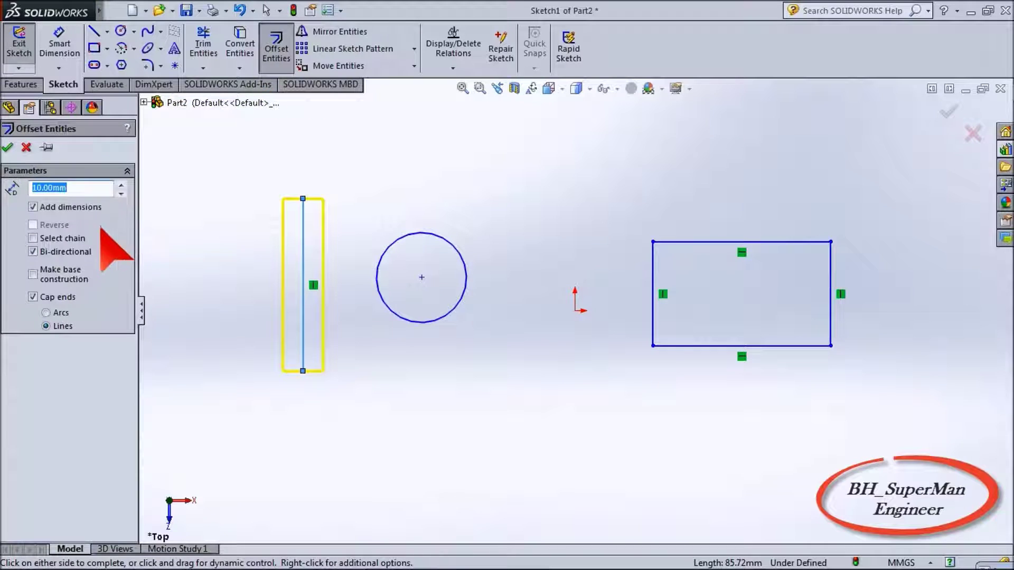
left_click(33, 275)
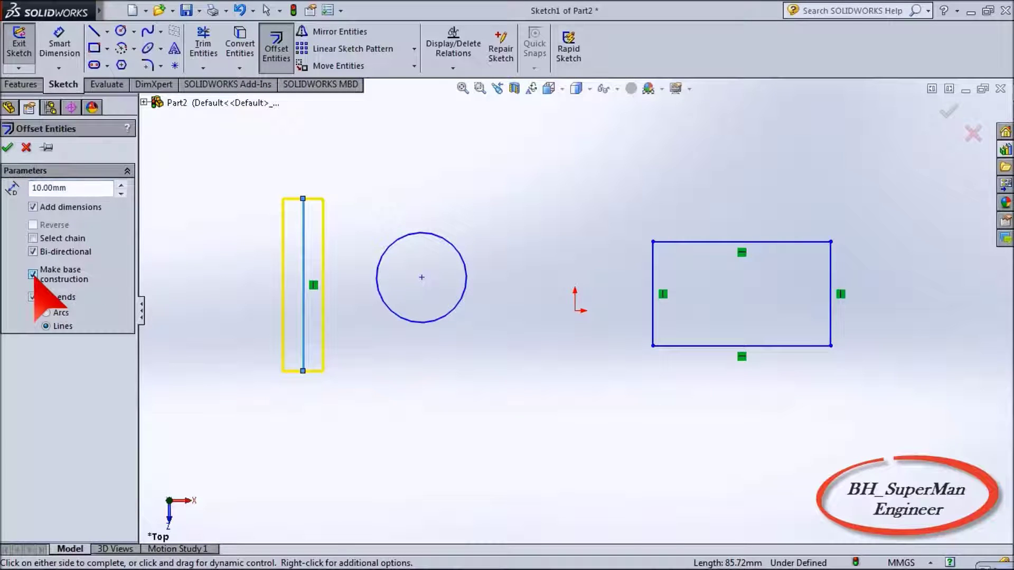
left_click(7, 147)
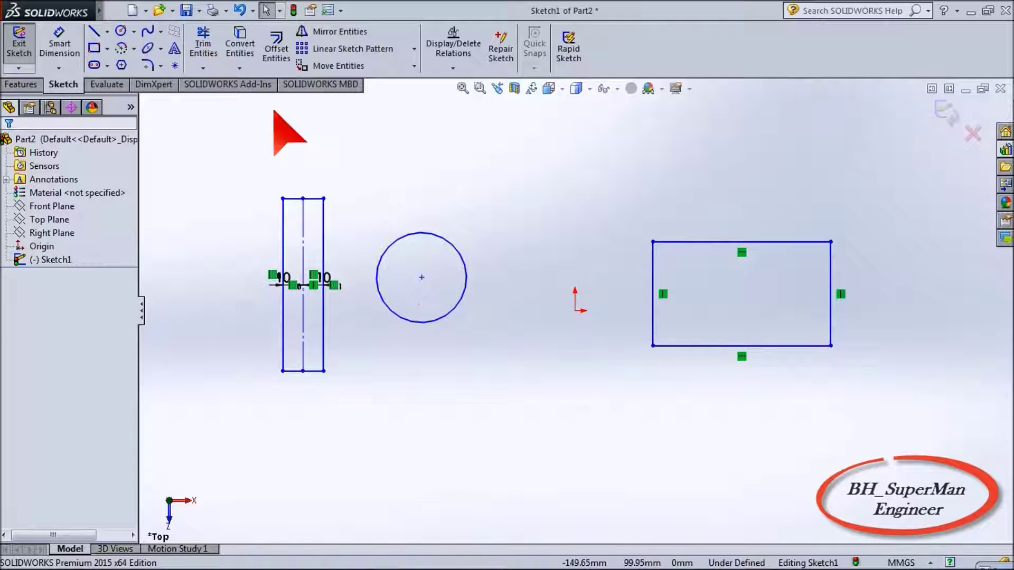
left_click(275, 53)
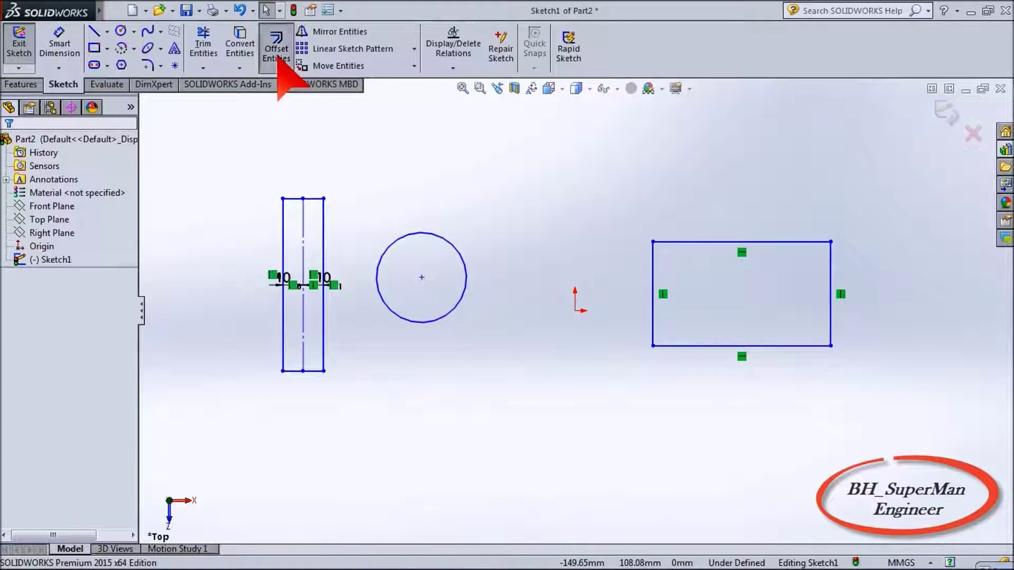
Step: Offset the circle 10 mm inward on one side, making the original circle construction
left_click(443, 249)
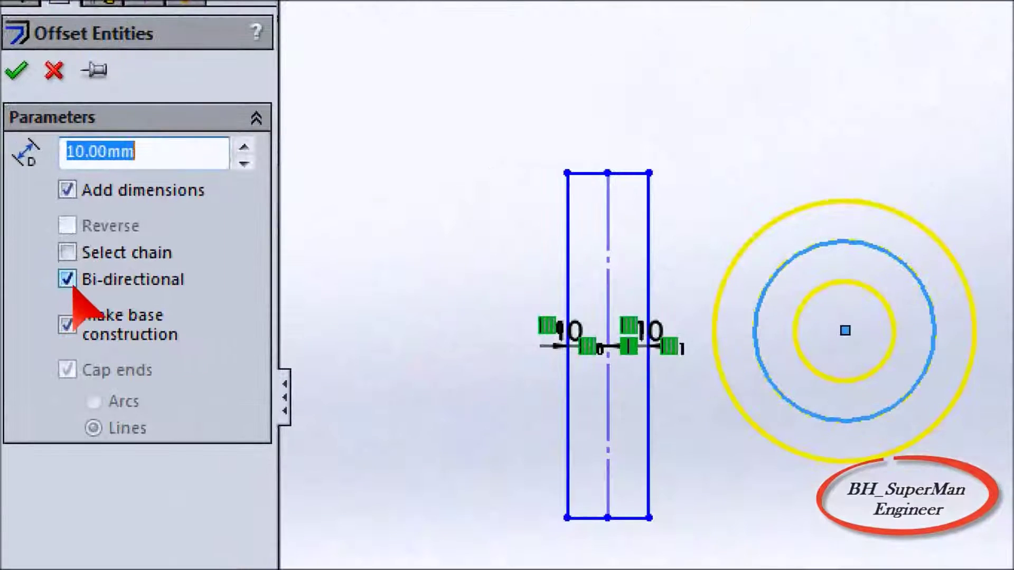
left_click(34, 255)
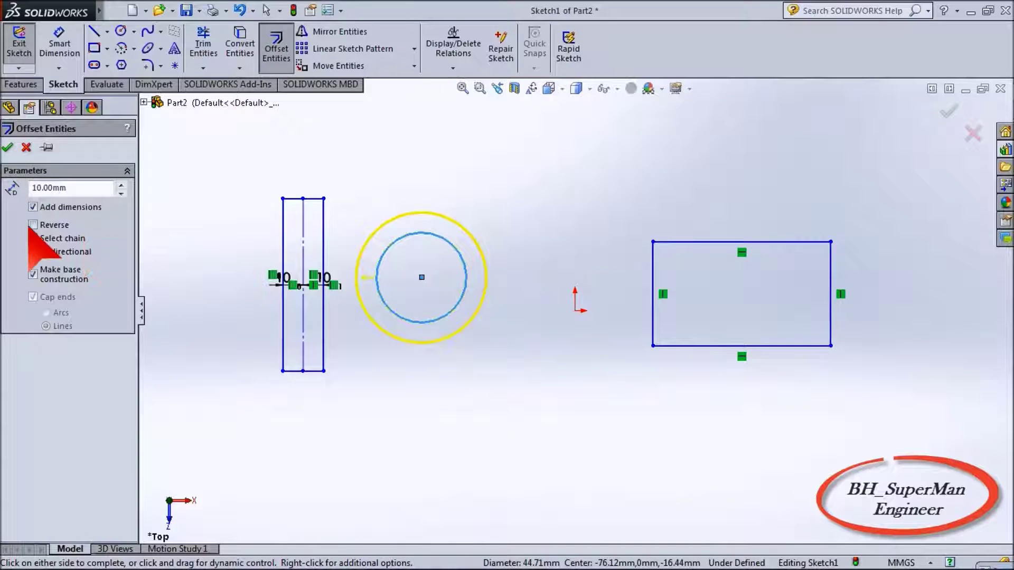
left_click(32, 224)
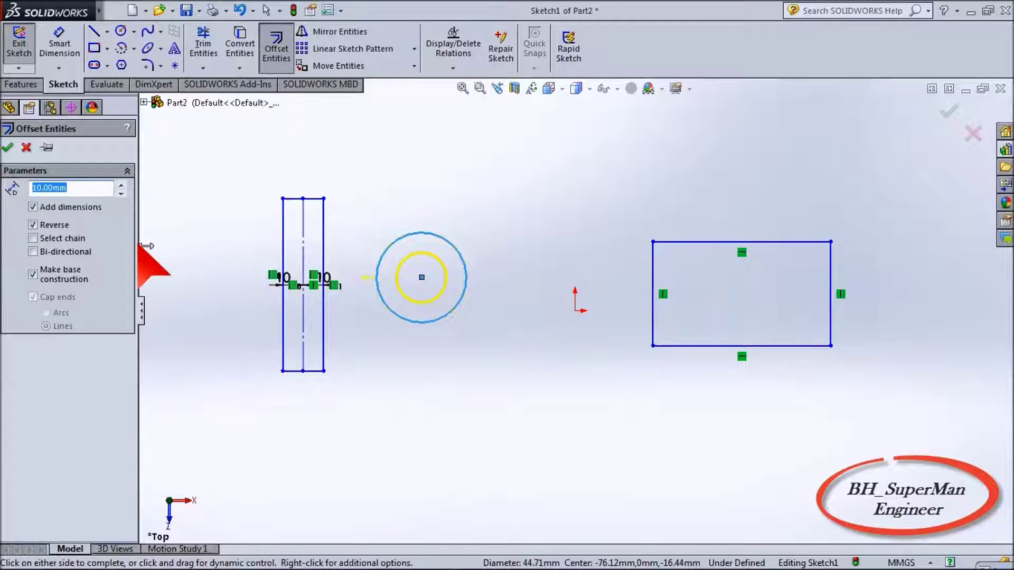
left_click(8, 148)
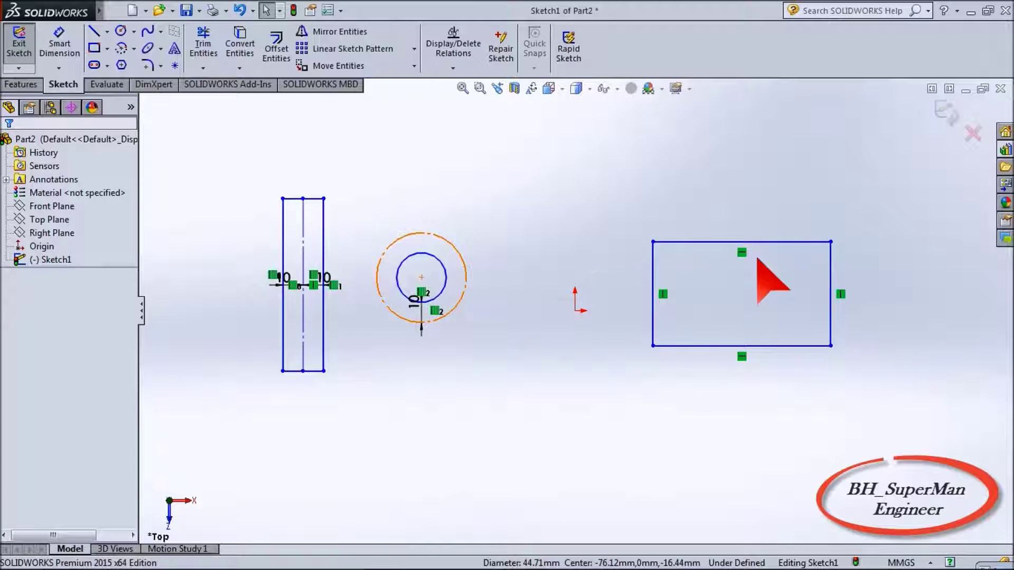
left_click(724, 279)
Step: Offset the whole rectangle chain 10 mm outward, keeping the rectangle as regular geometry
left_click(276, 47)
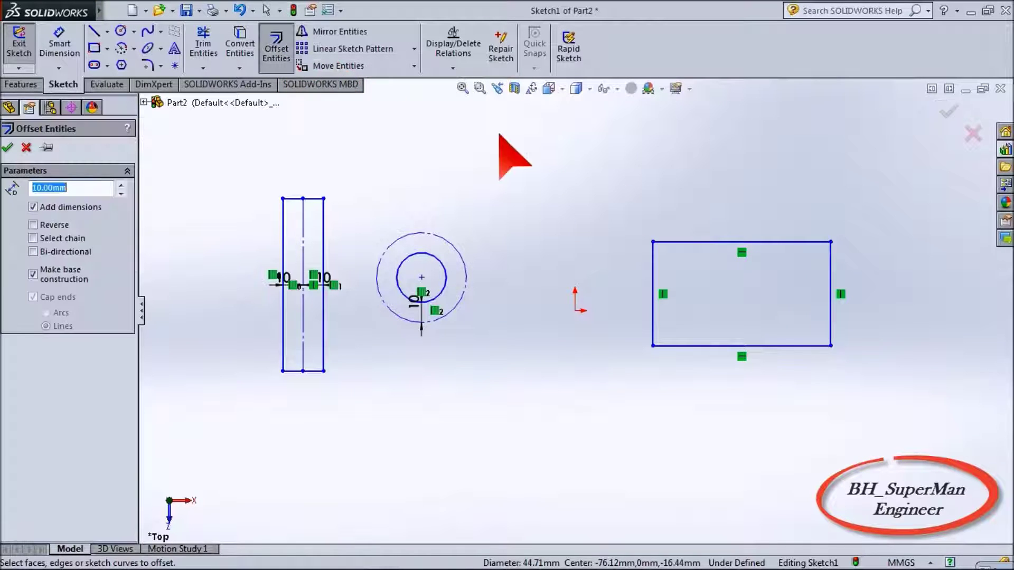
left_click(758, 243)
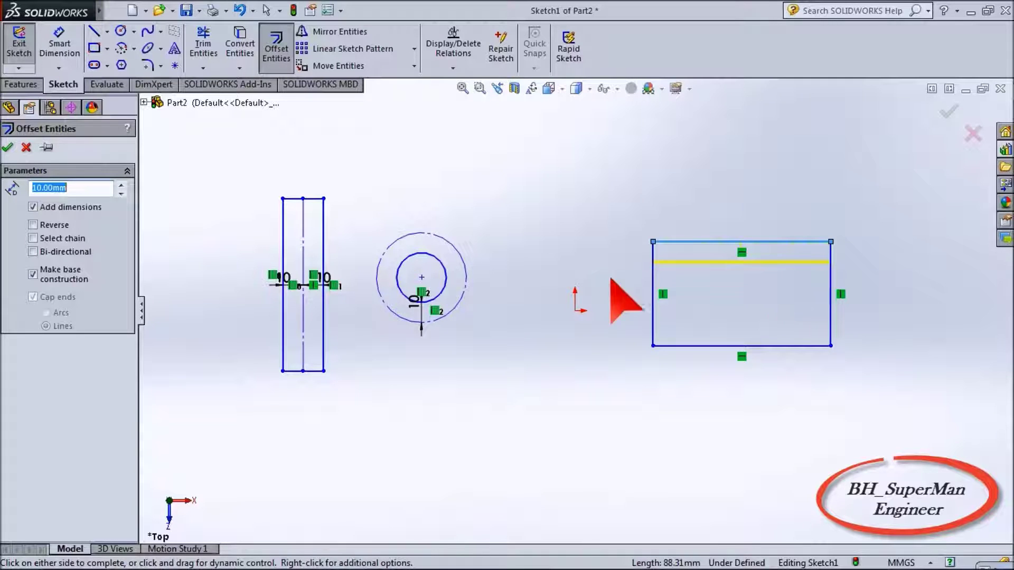
left_click(32, 224)
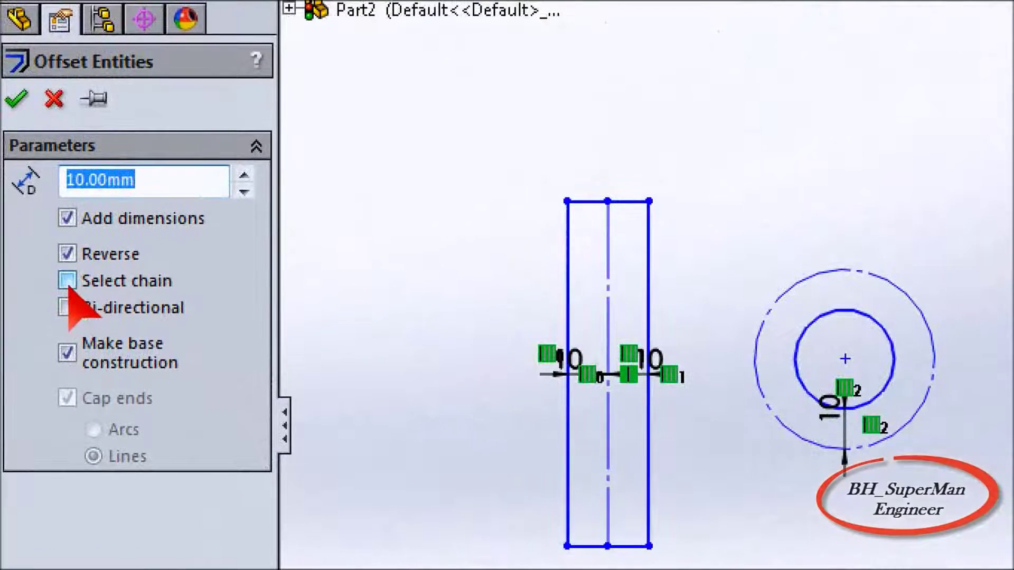
left_click(67, 281)
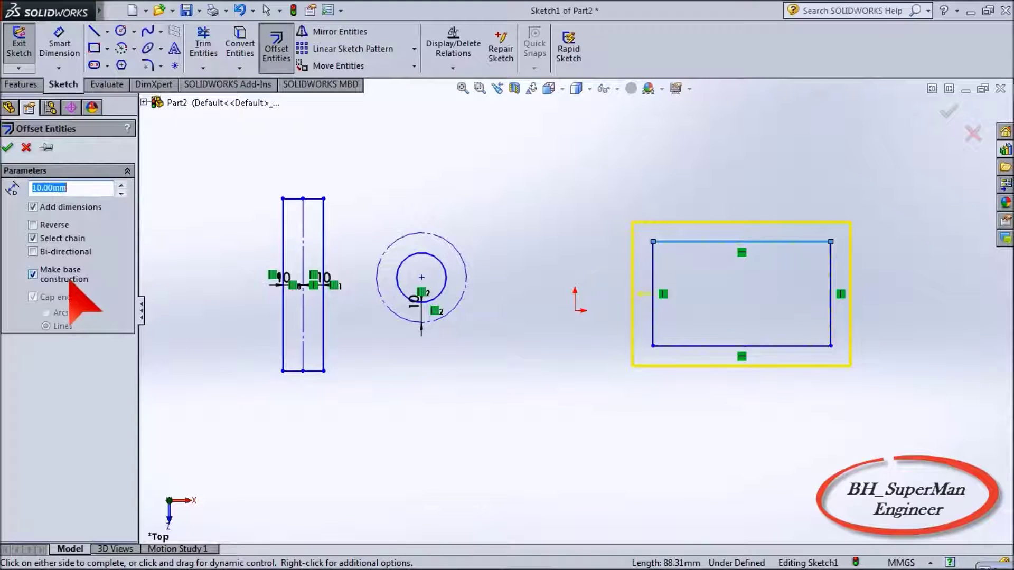
left_click(34, 275)
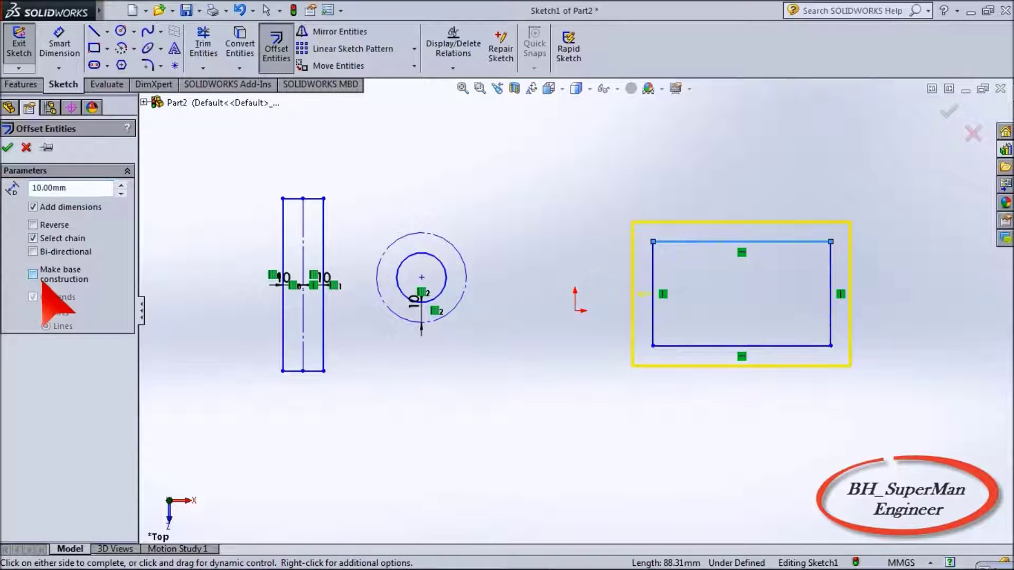
left_click(7, 147)
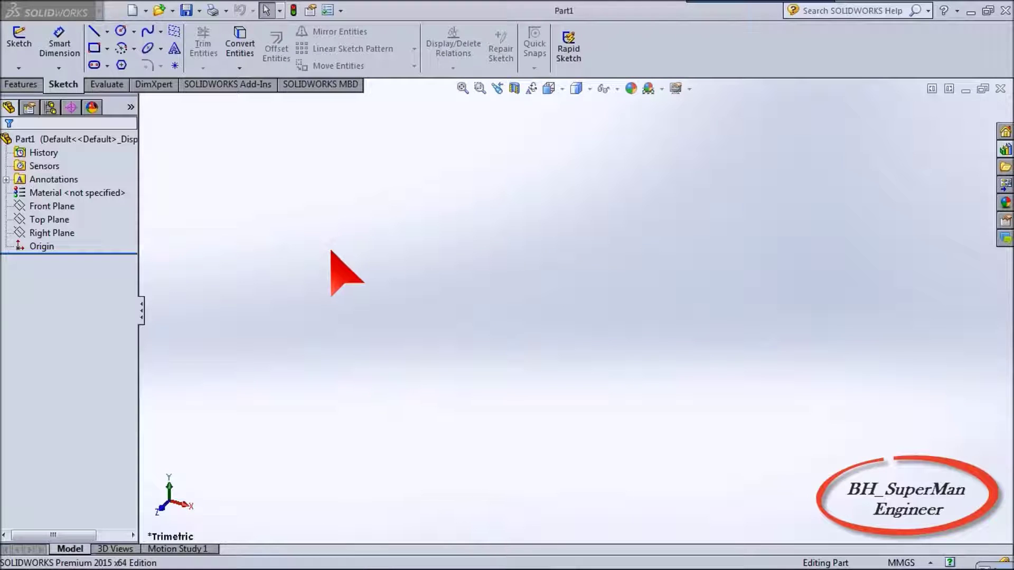
left_click(53, 221)
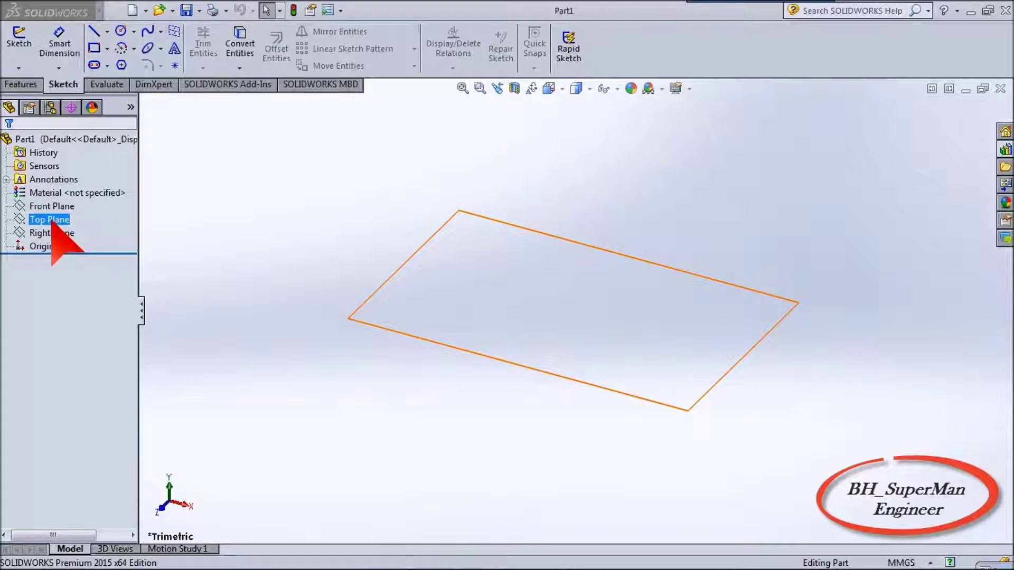
left_click(53, 221)
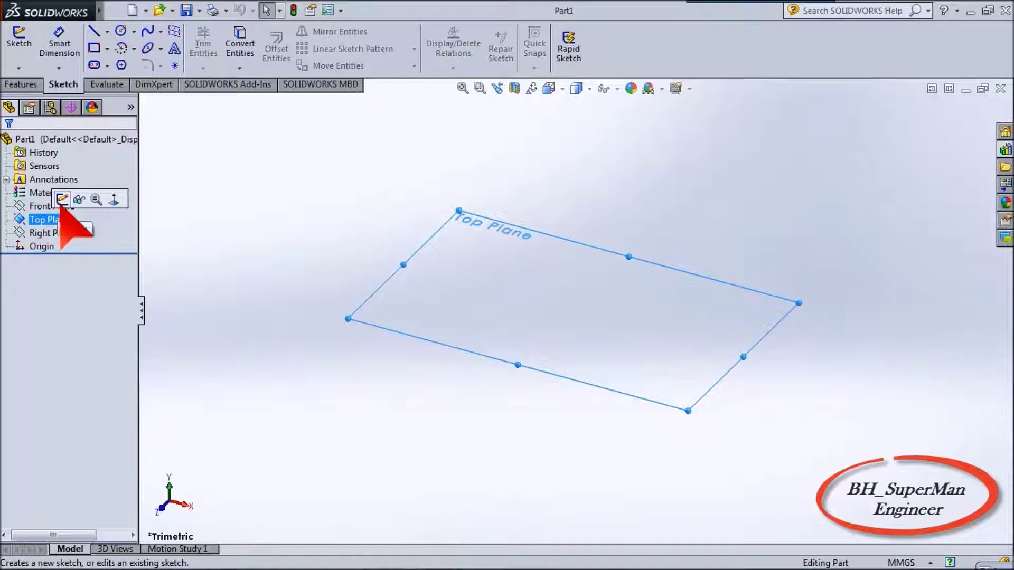
left_click(62, 200)
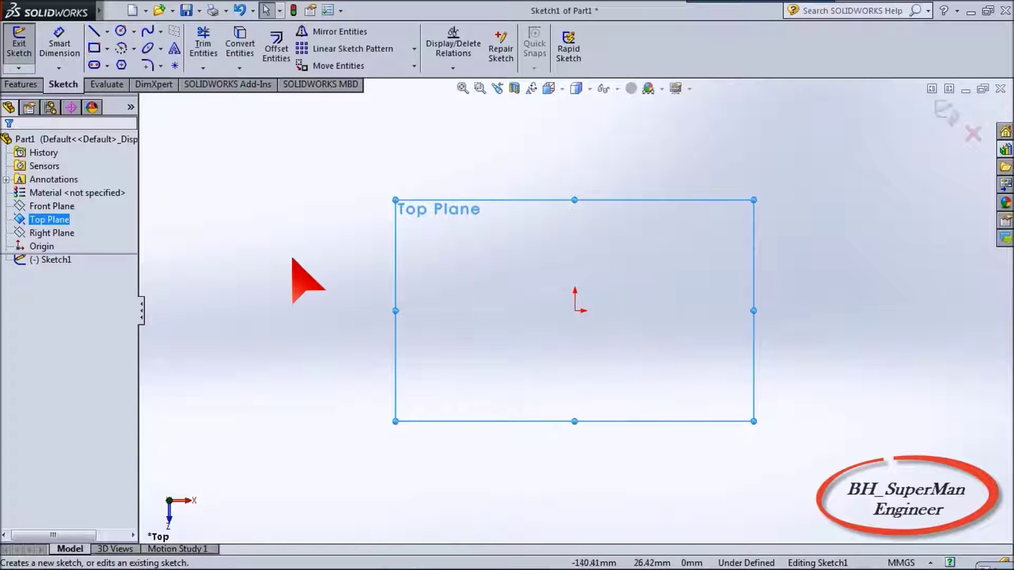
left_click(518, 556)
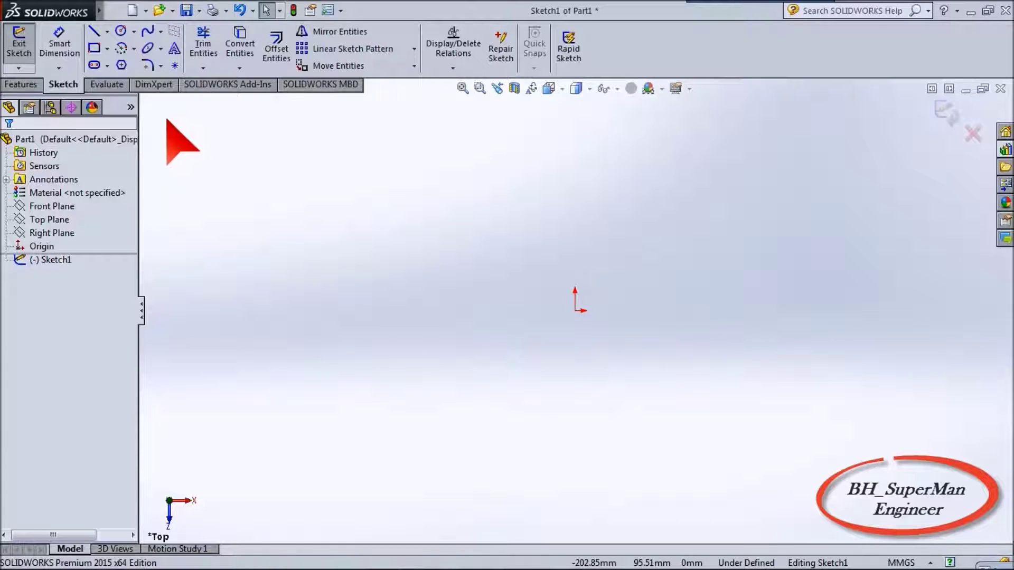
left_click(124, 36)
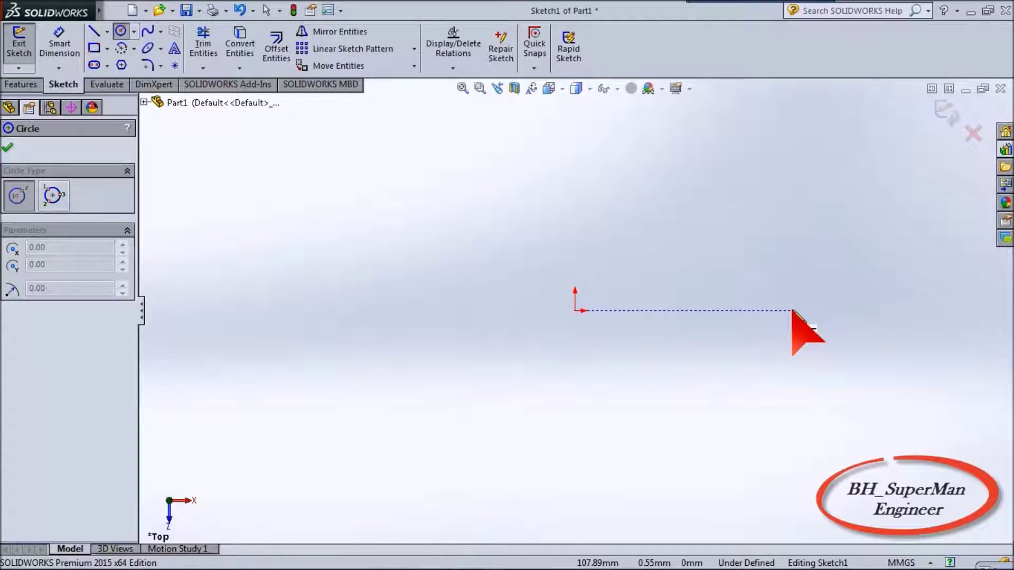
Step: Draw a circle right of the origin on the X axis and dimension it Ø20 mm
left_click_drag(792, 310, 823, 332)
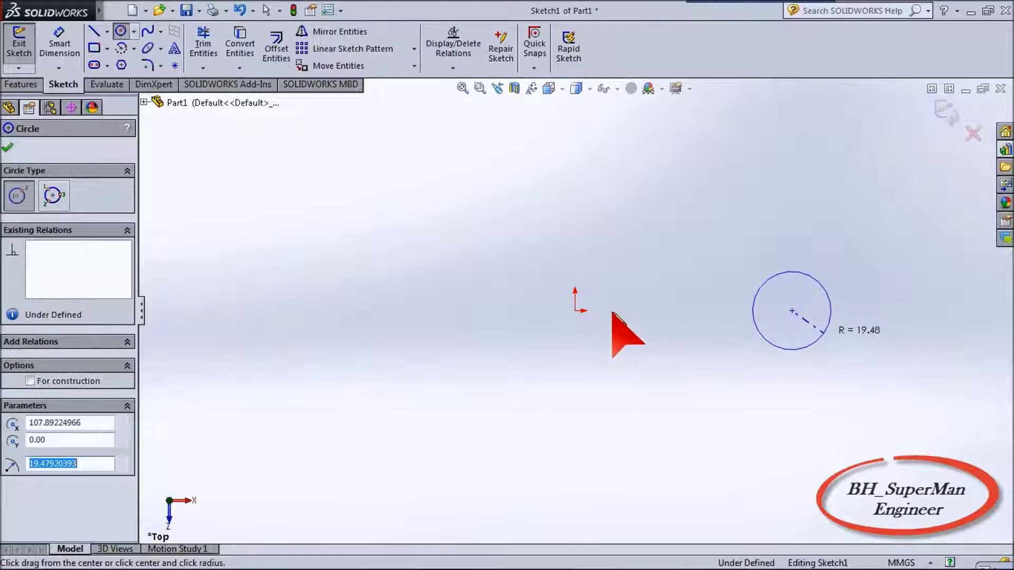
right_click(643, 270)
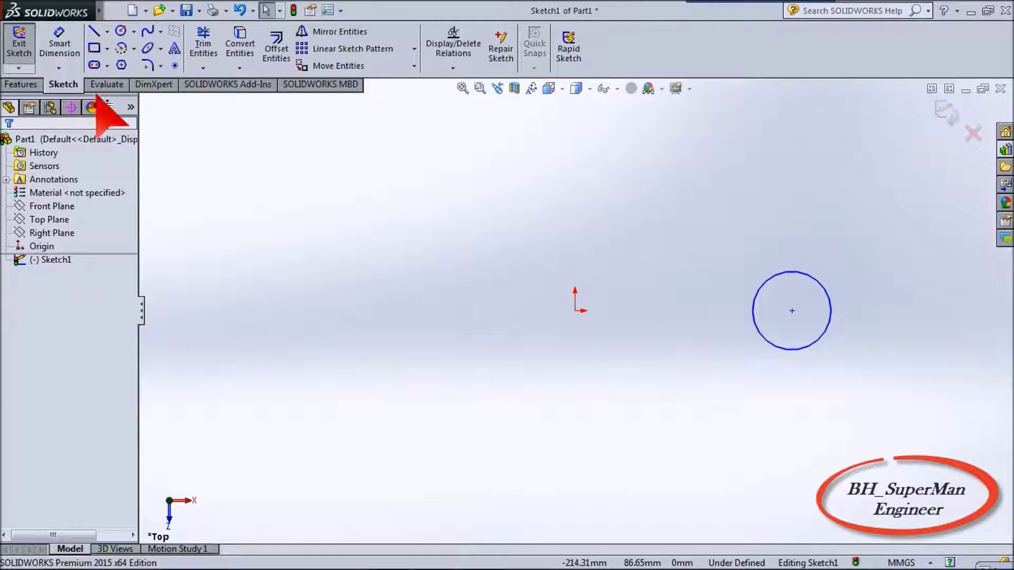
left_click(59, 43)
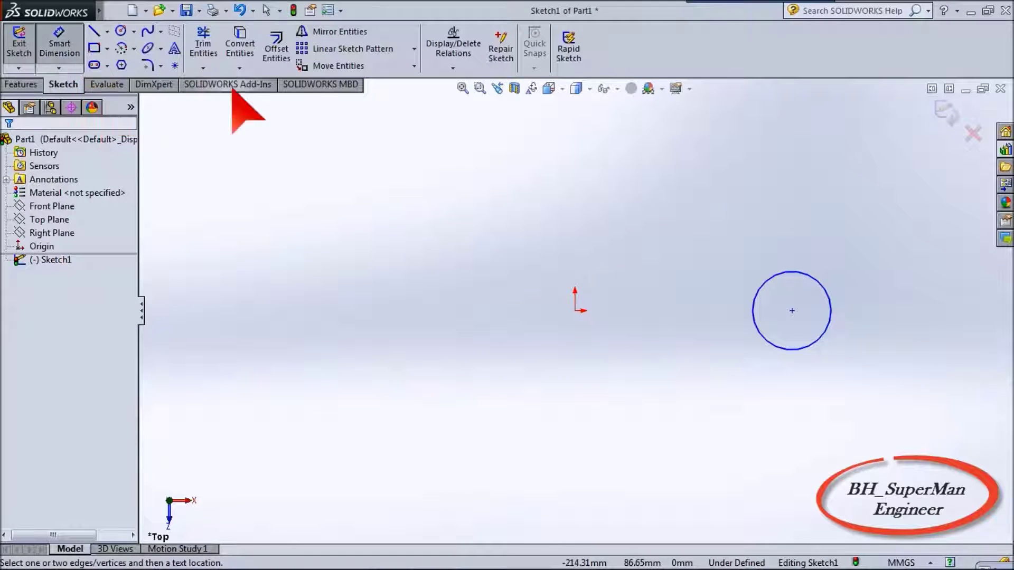
left_click(830, 312)
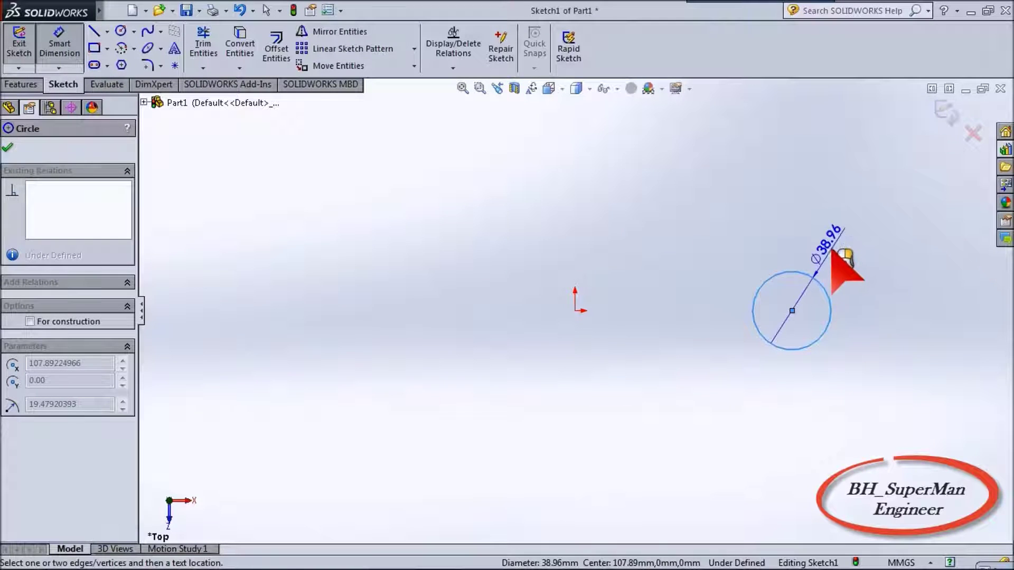
left_click(827, 270)
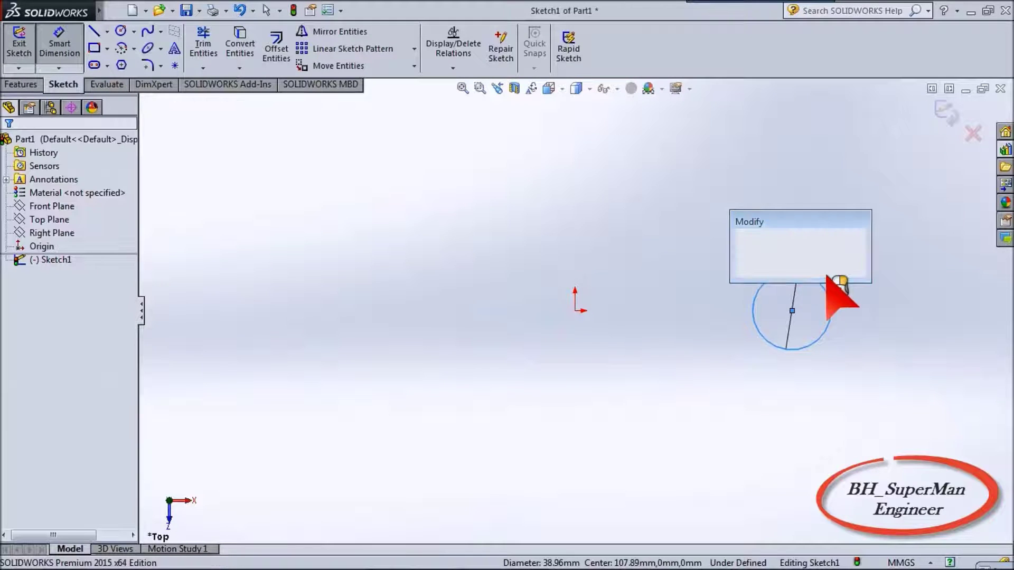
type("20")
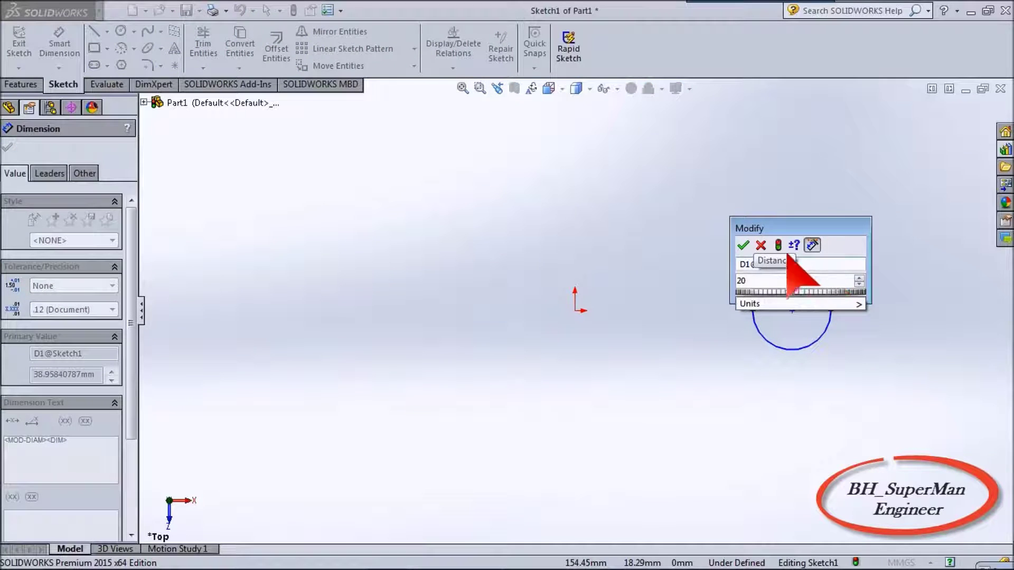
left_click(744, 245)
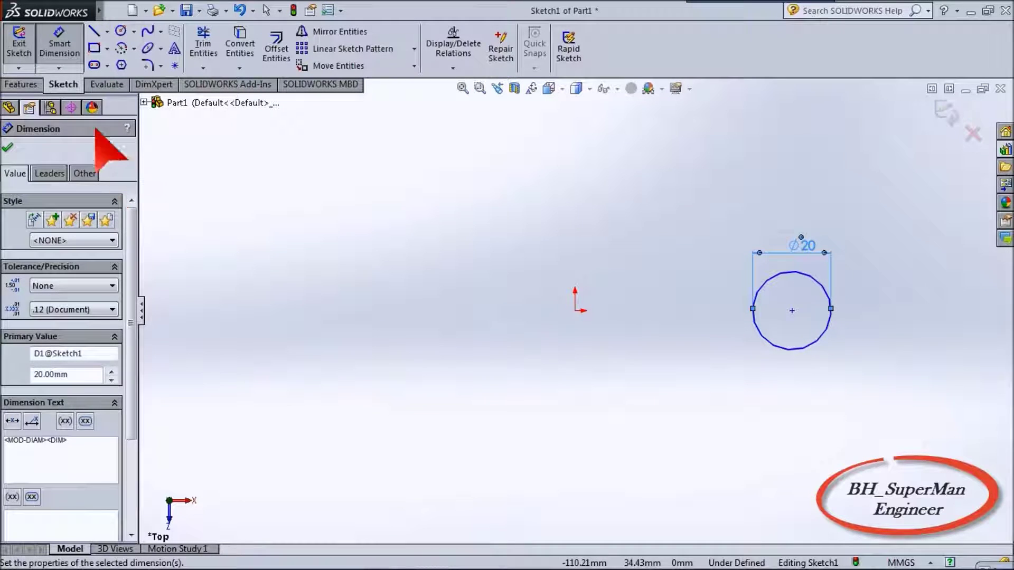
left_click(121, 31)
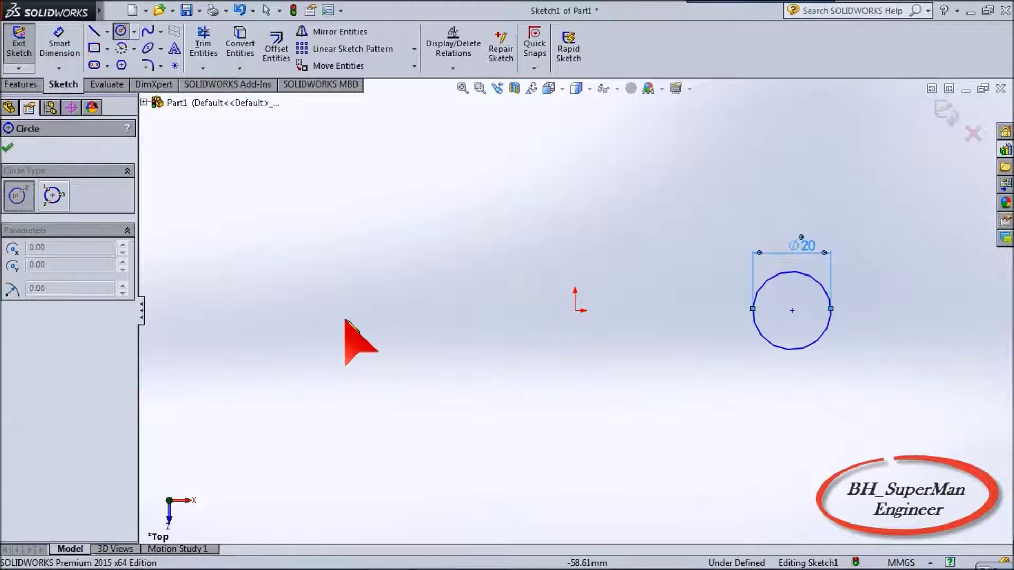
Step: Draw a second circle left of the origin, then select both circles
left_click(342, 316)
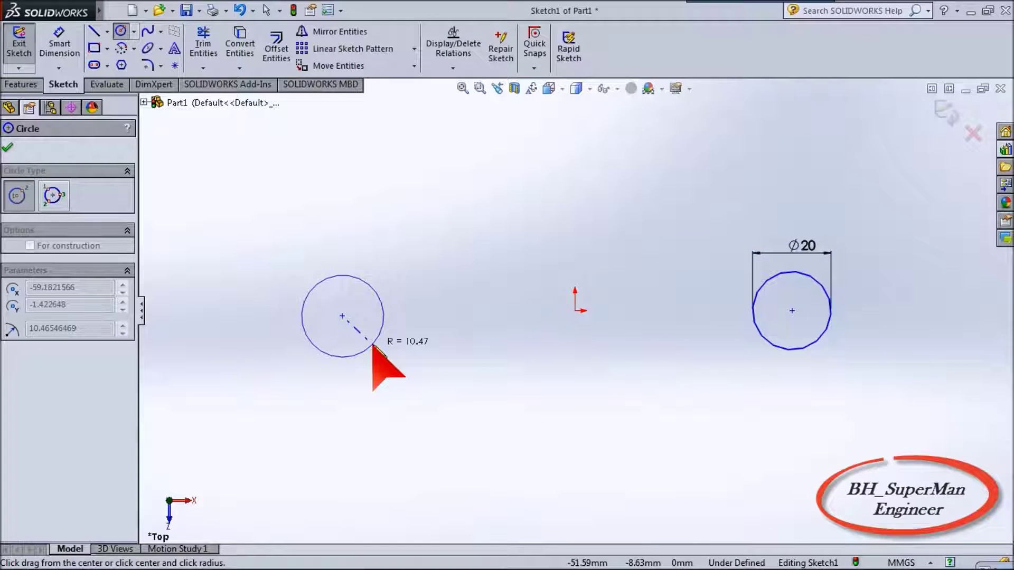
left_click(373, 346)
right_click(407, 246)
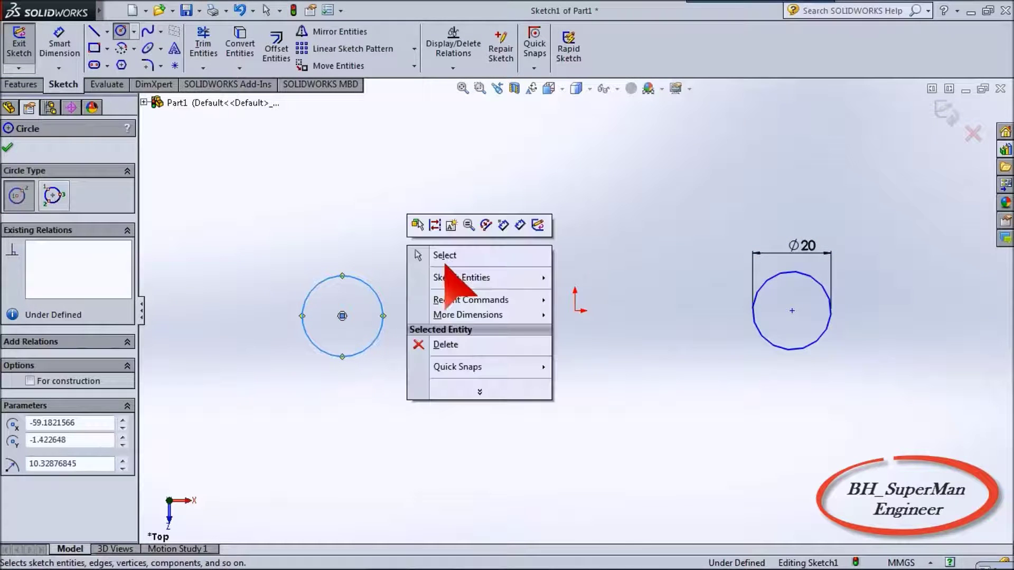
left_click(429, 256)
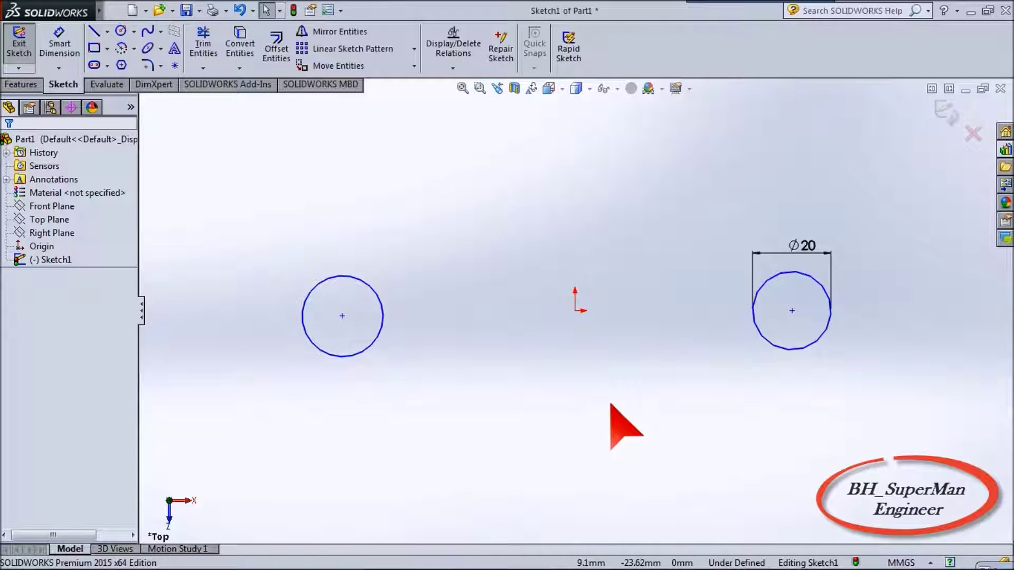
left_click(820, 341)
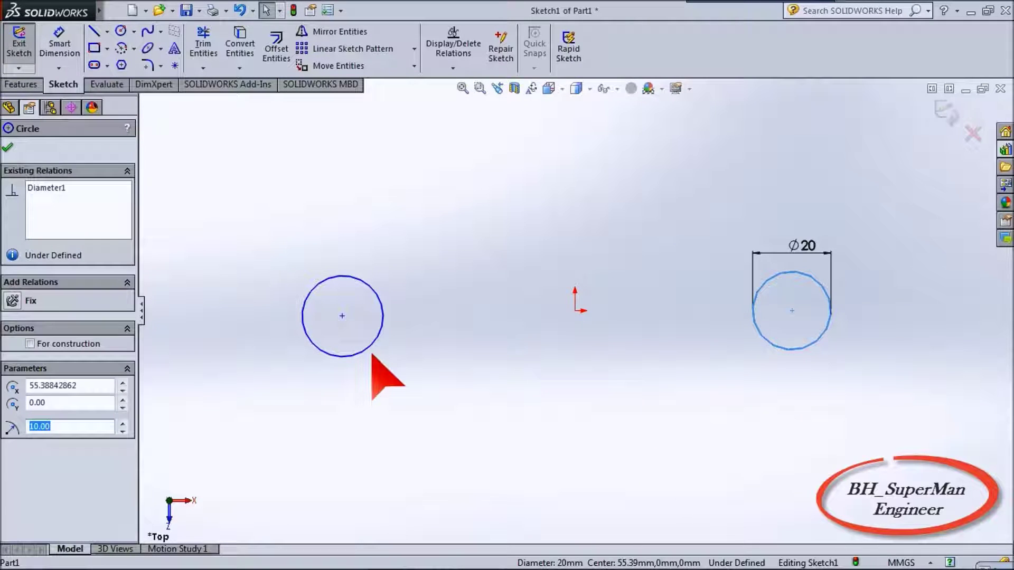
left_click(369, 352, "ctrl")
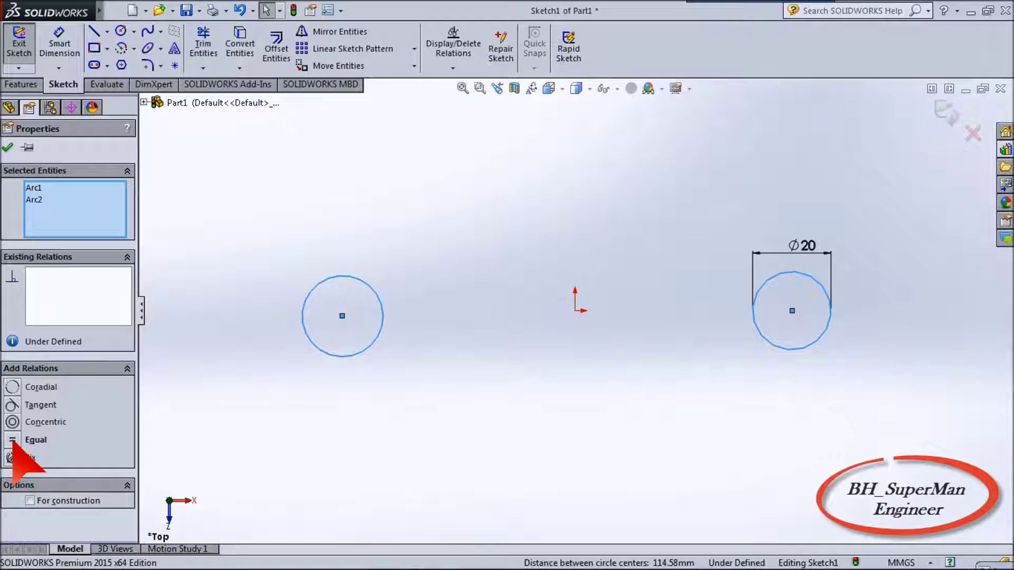
Step: Add an Equal relation so the left circle matches the Ø20 circle
left_click(13, 441)
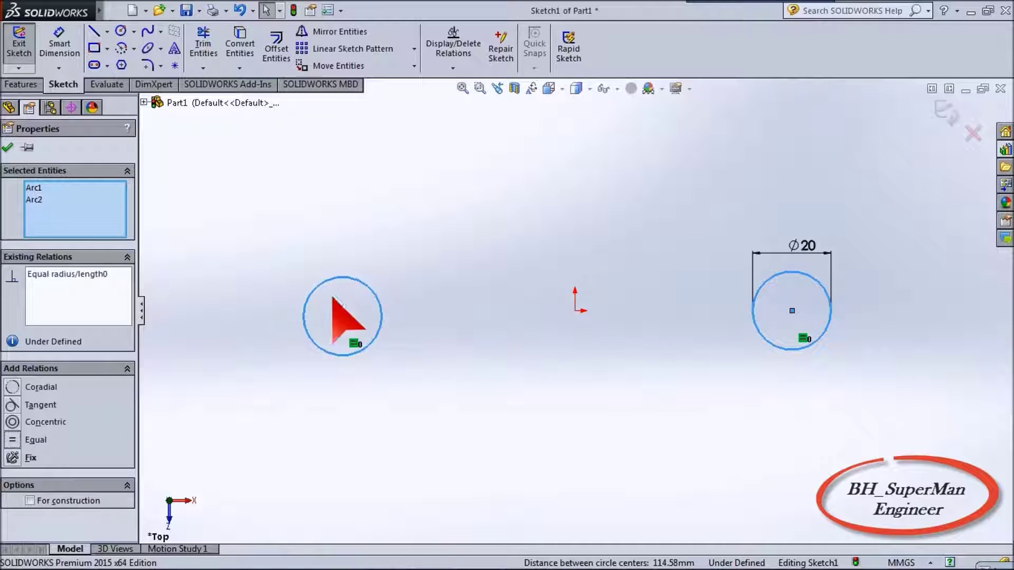
left_click(8, 147)
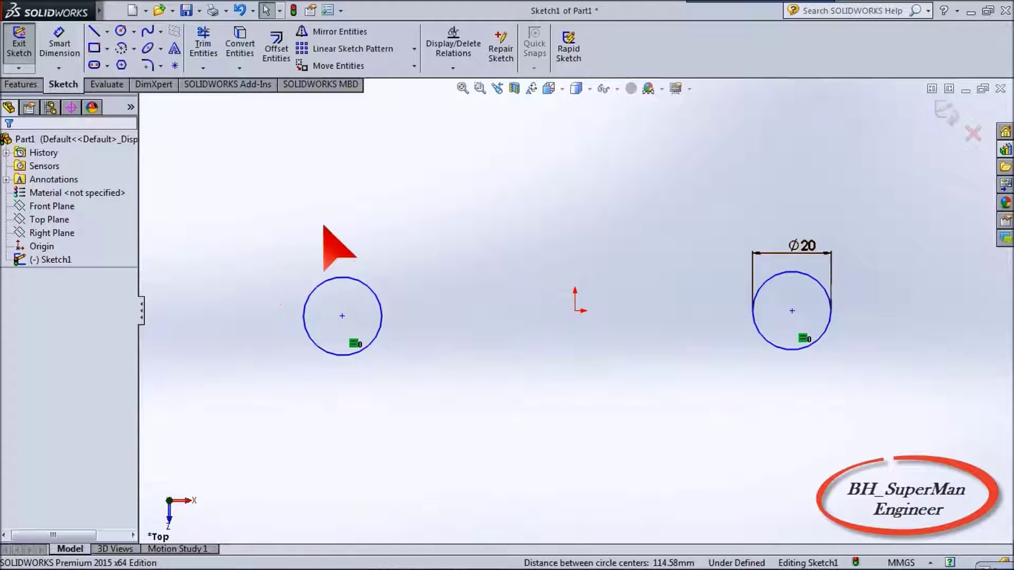
right_click(433, 244)
left_click(364, 231)
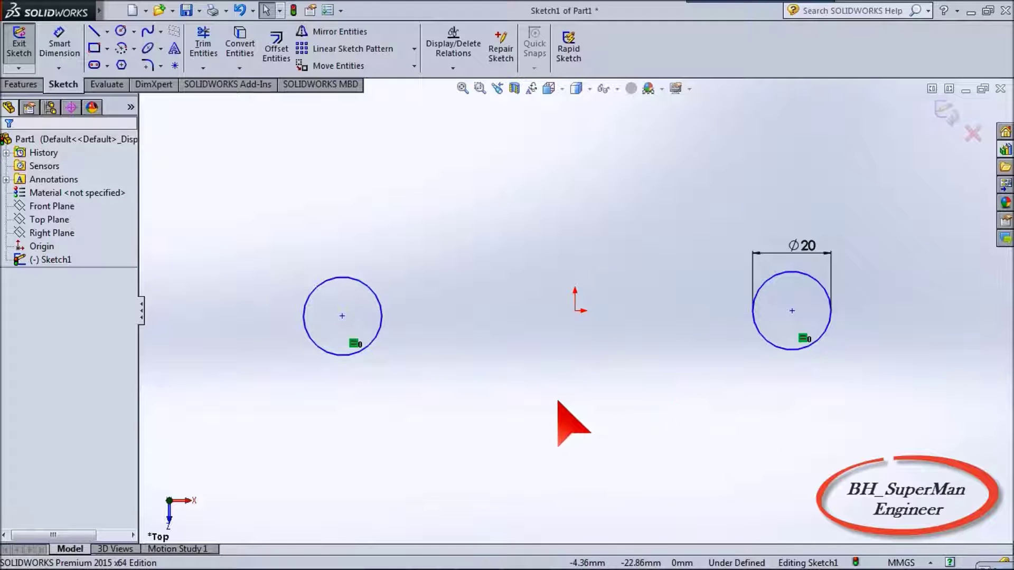
Step: Add a Horizontal relation between the two circle centre points
left_click(342, 316)
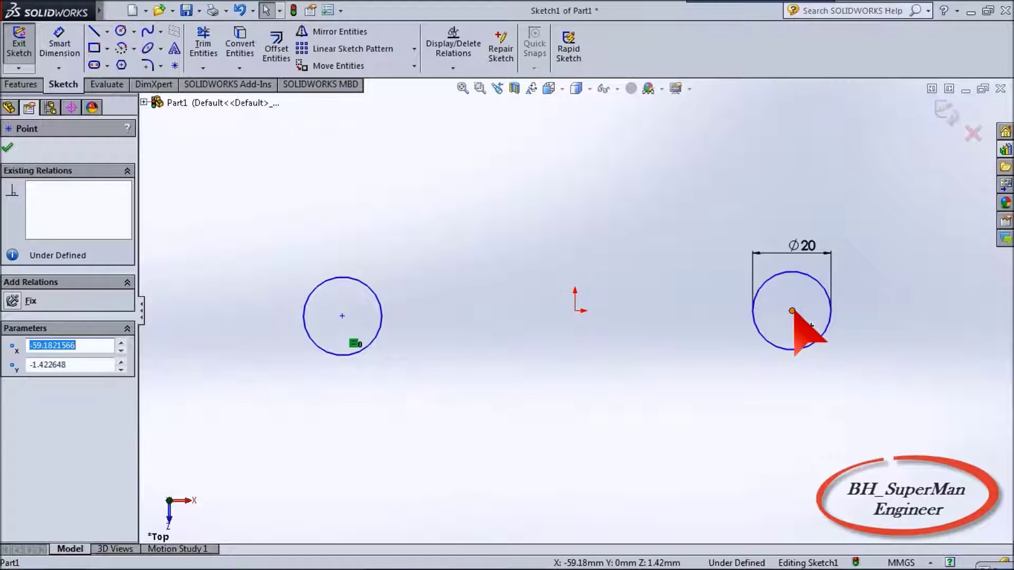
left_click(792, 312, "ctrl")
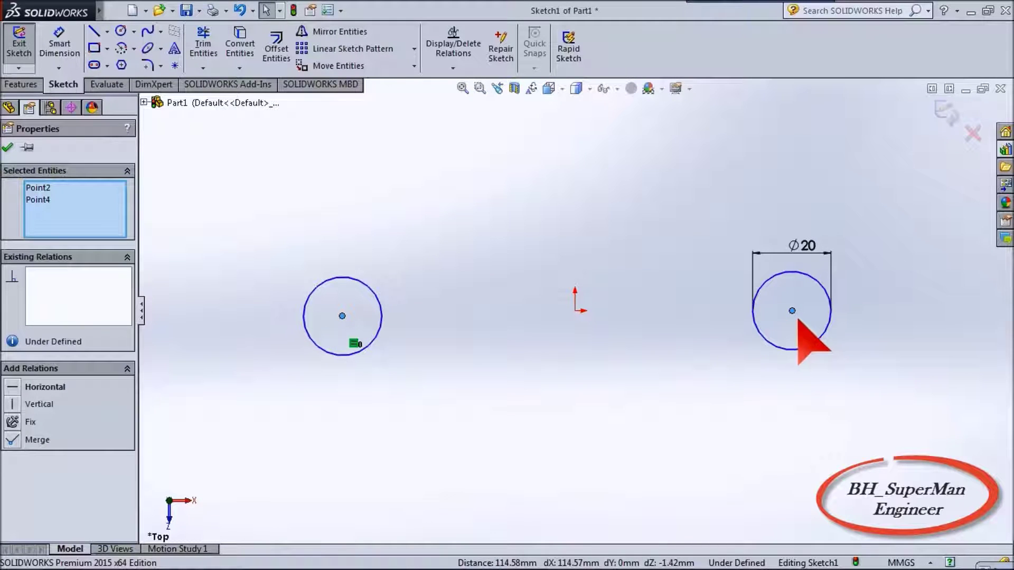
left_click(16, 386)
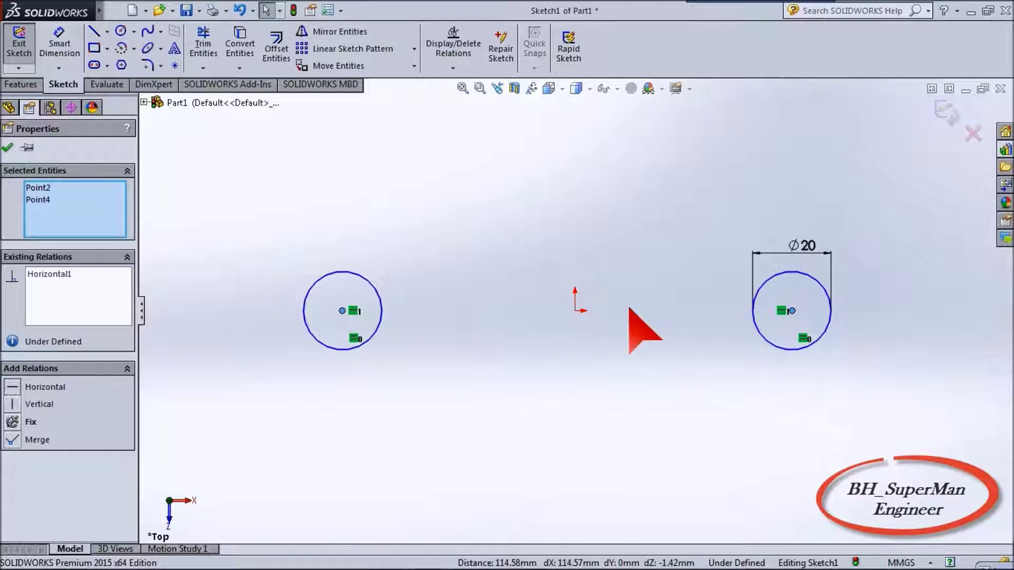
left_click(7, 148)
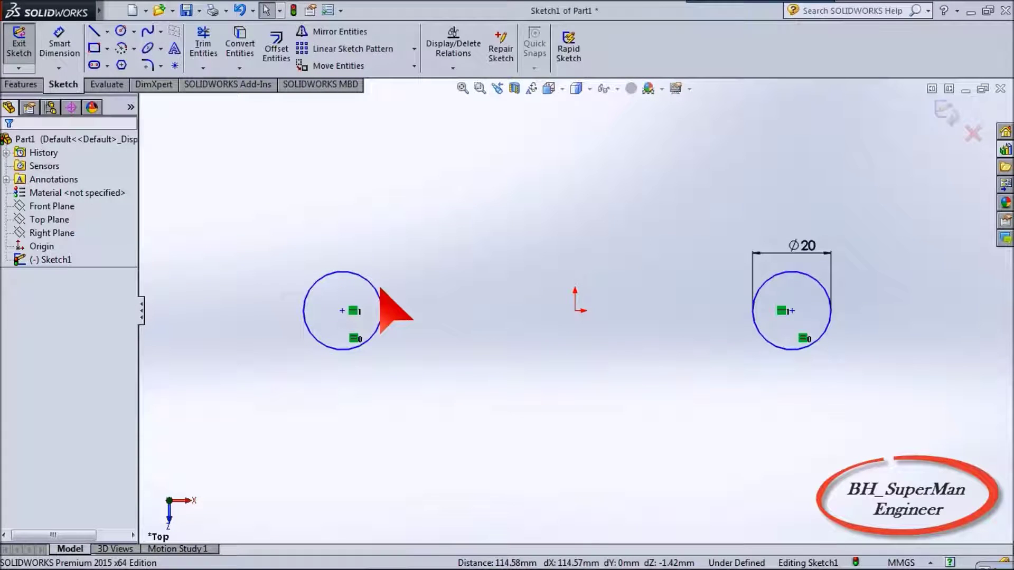
mouse_move(523, 564)
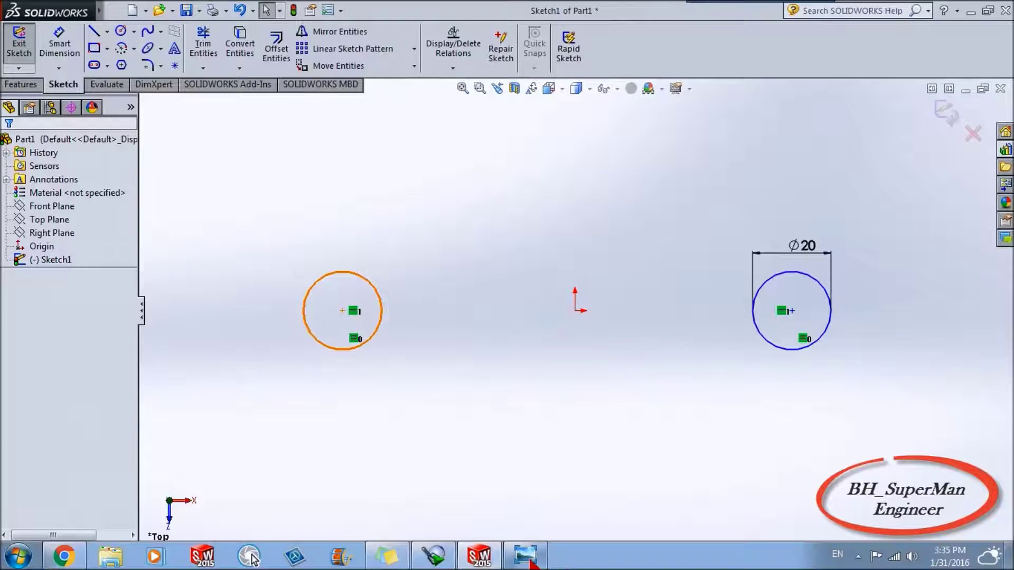
left_click(525, 556)
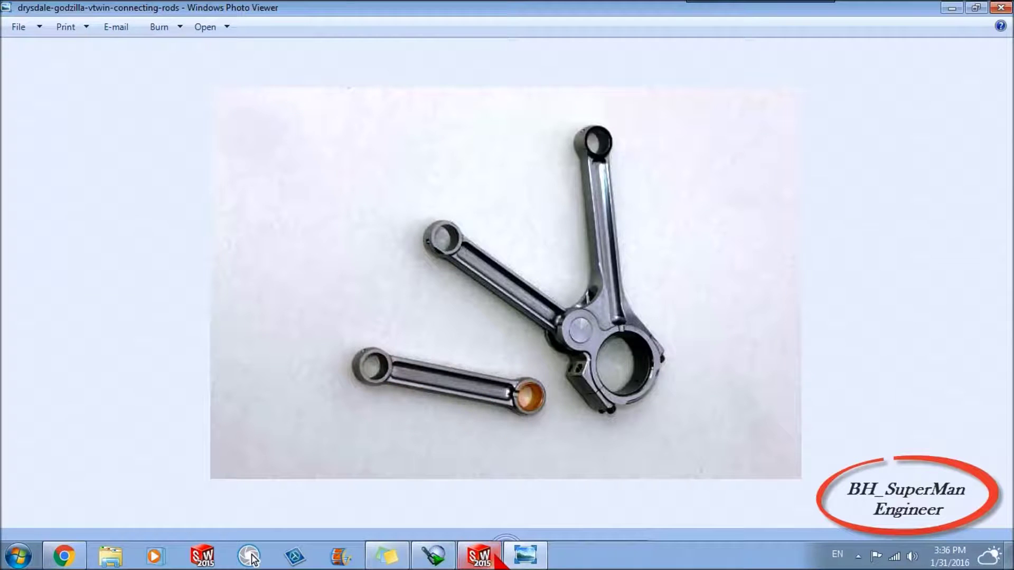
left_click(500, 555)
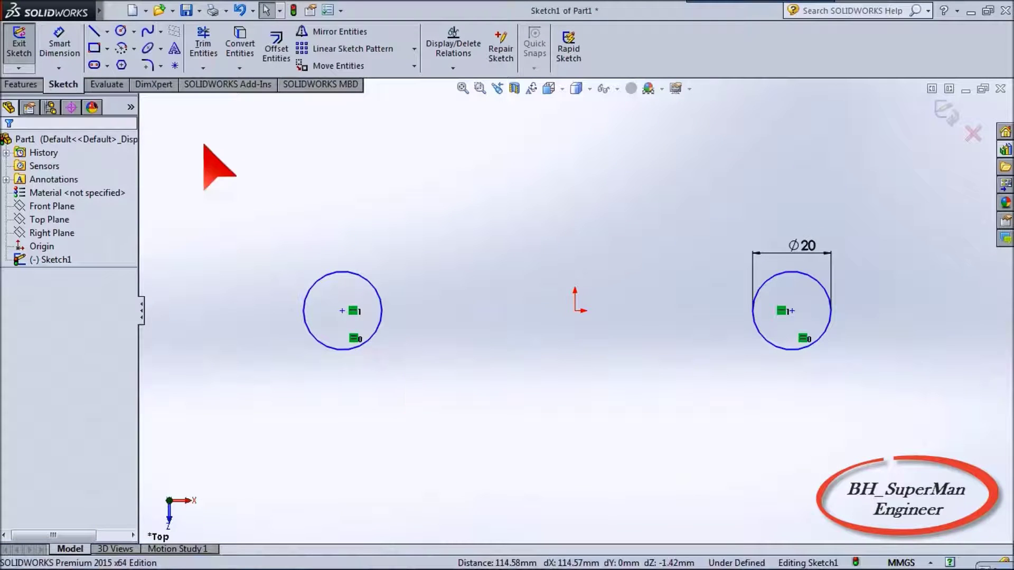
Step: Draw a line across the tops of both circles, tangent to each
left_click(95, 33)
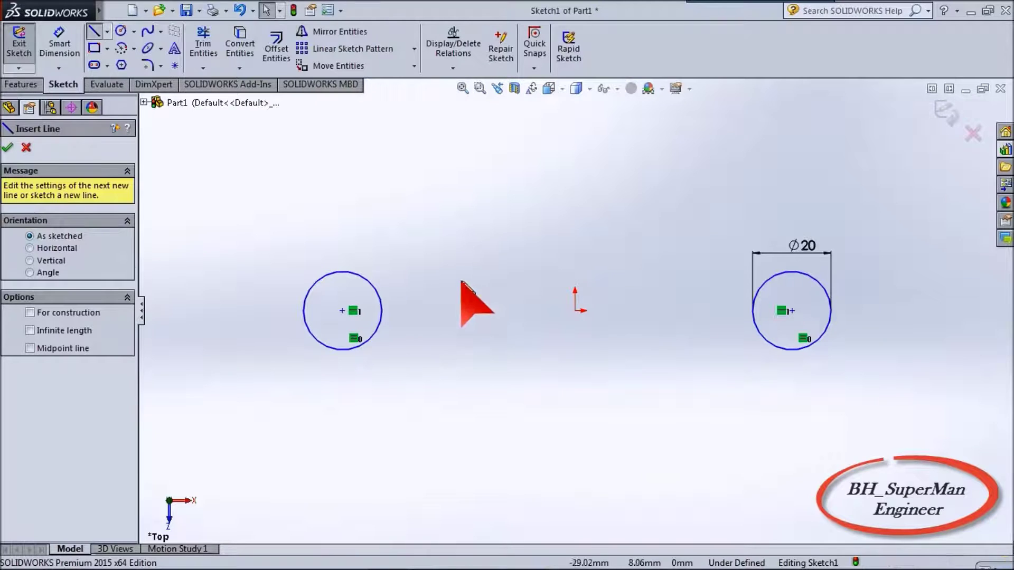
left_click(372, 285)
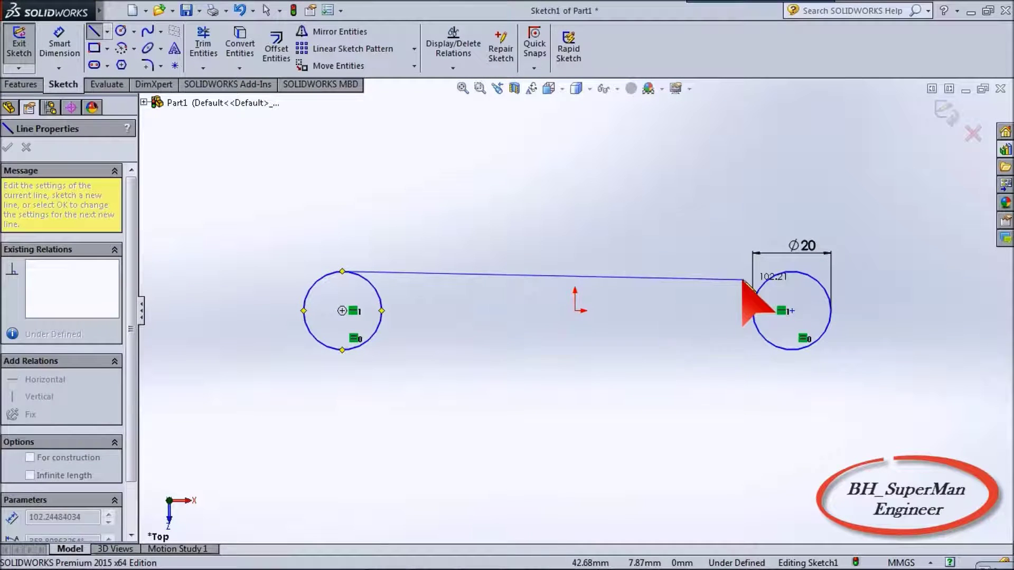
left_click(792, 271)
right_click(589, 181)
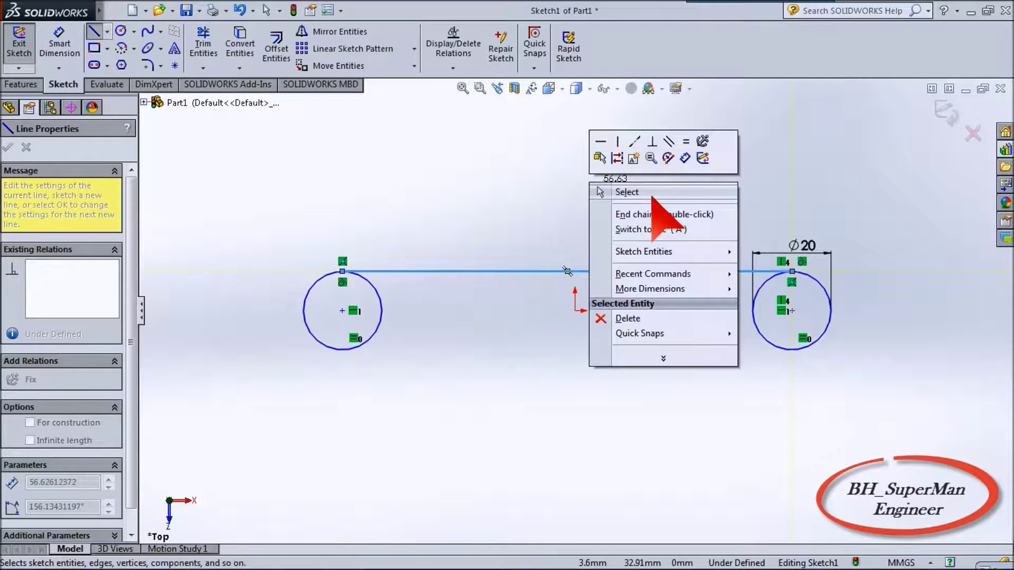
left_click(654, 194)
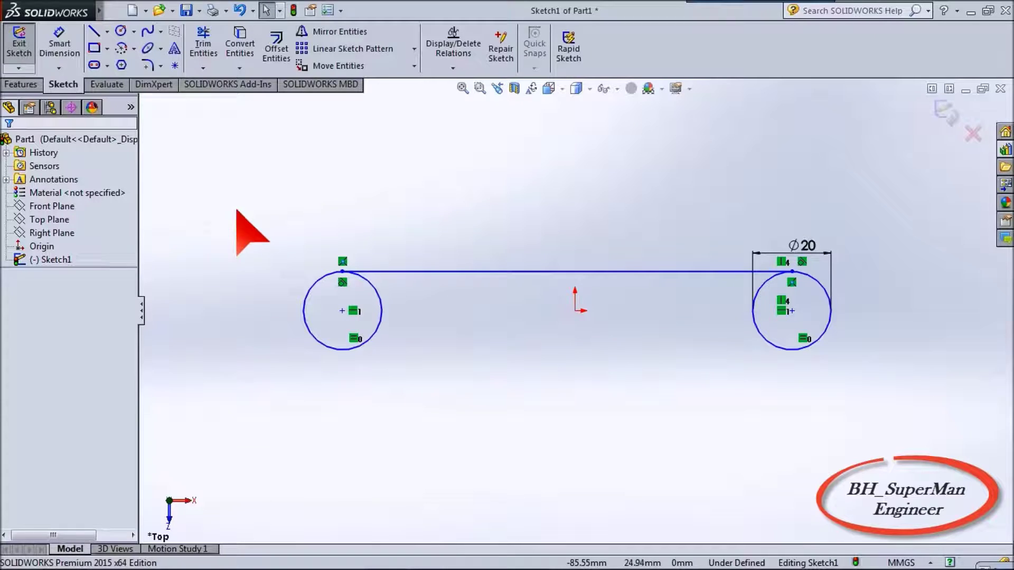
Step: Draw a construction centerline joining the left and right circle centres
left_click(106, 31)
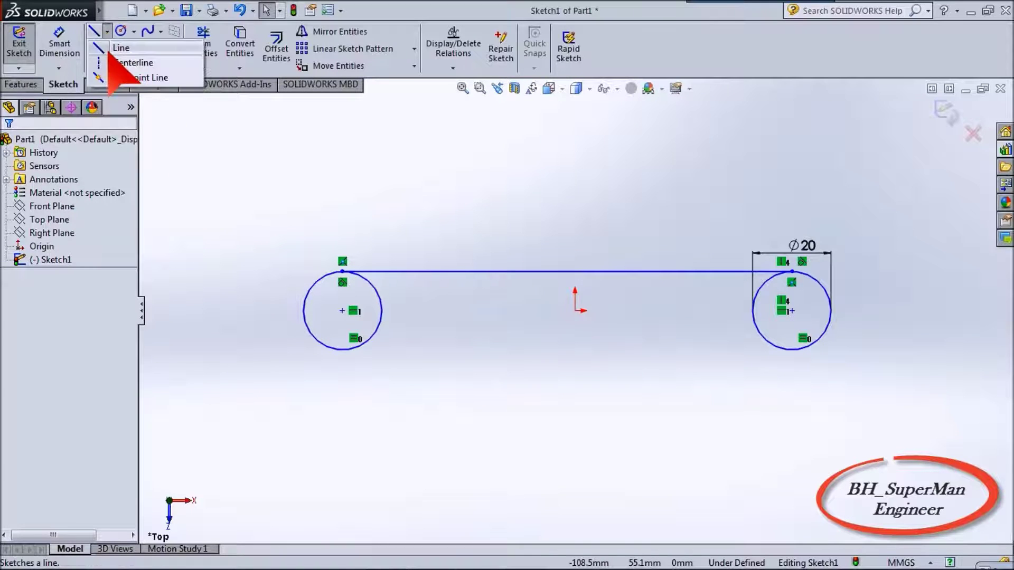
left_click(127, 56)
left_click(342, 311)
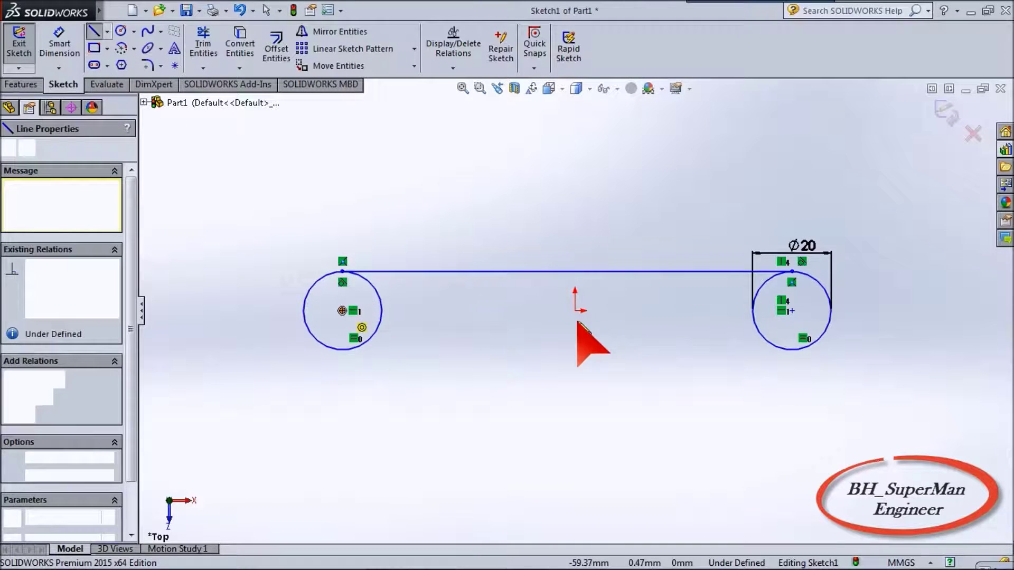
left_click(792, 311)
key("Escape")
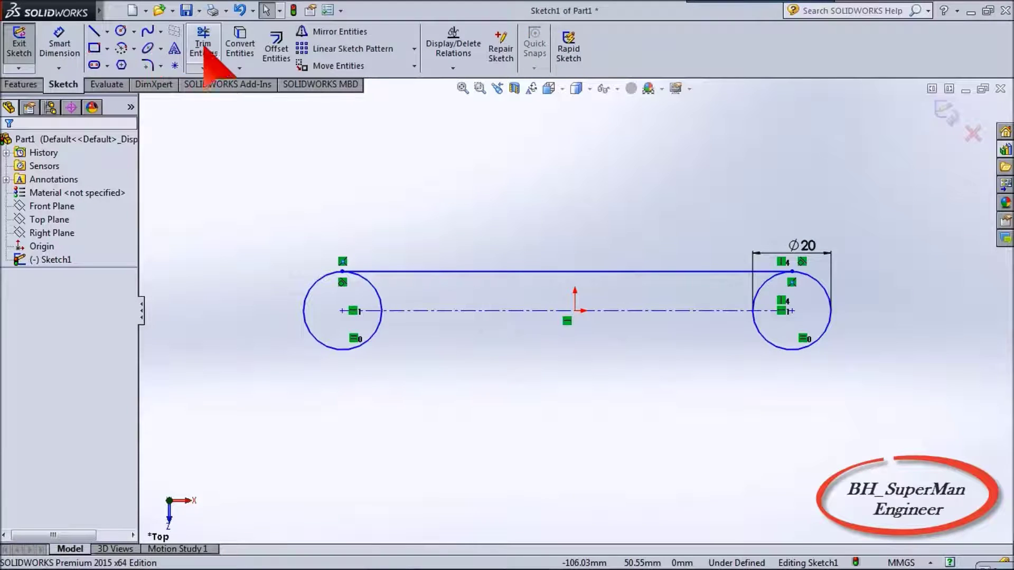
left_click(290, 57)
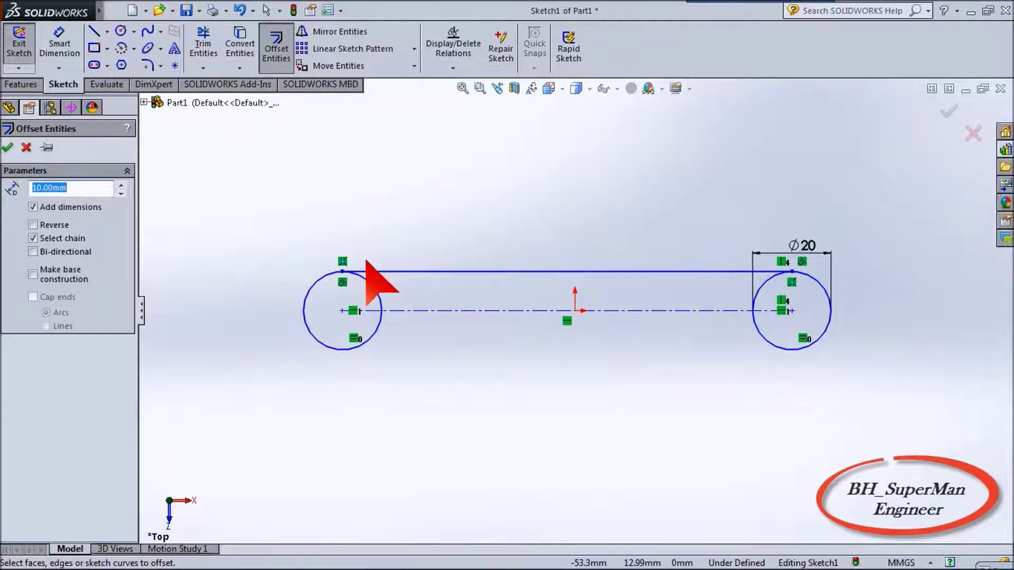
Step: Select the top tangent line for offset, test Reverse and Bi-directional, then uncheck both
left_click(483, 272)
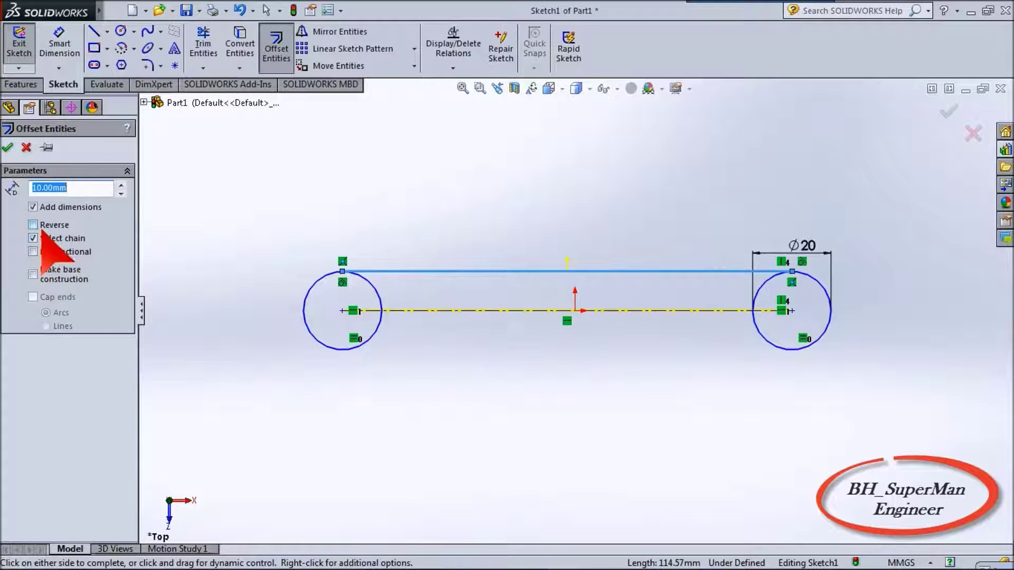
left_click(33, 224)
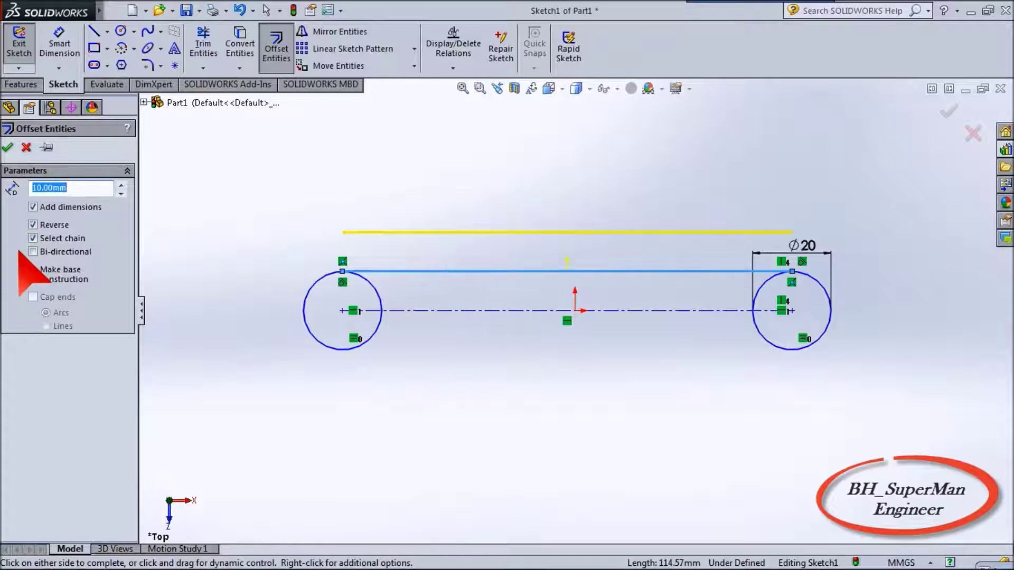
left_click(32, 224)
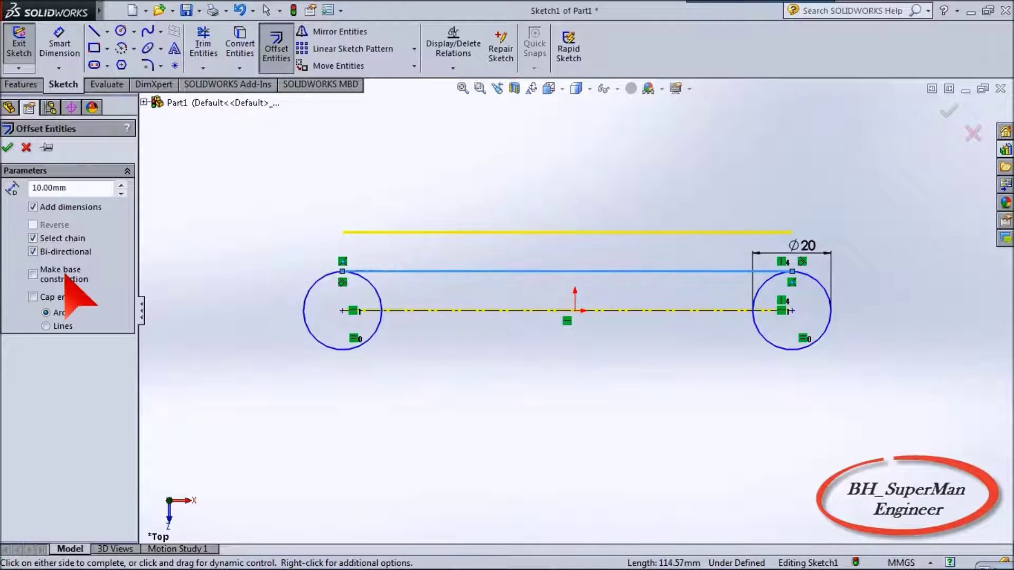
left_click(32, 252)
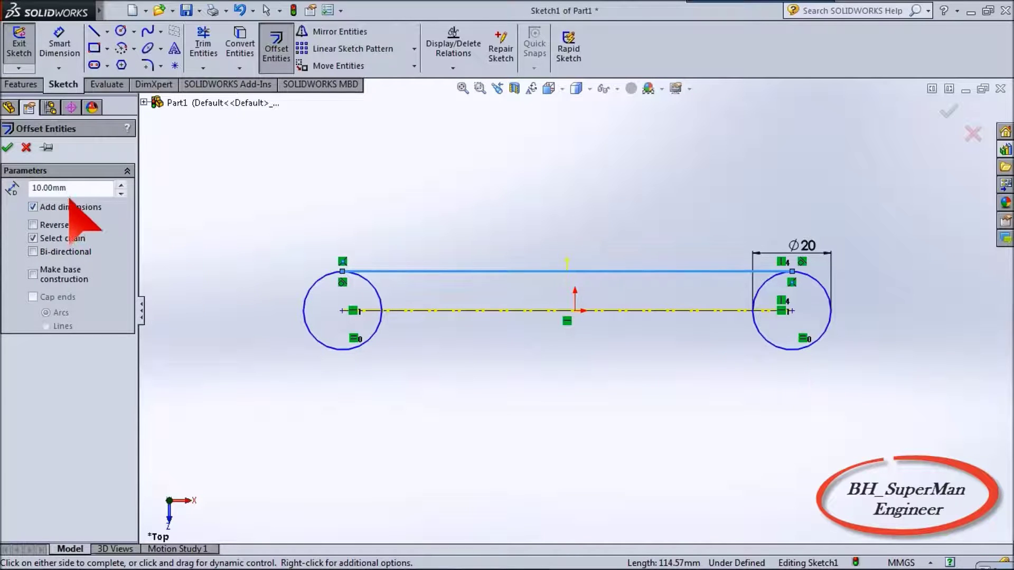
Step: Offset the top tangent line 20 mm down so it runs along both circles' bottoms
scroll(94, 193, "up", 1)
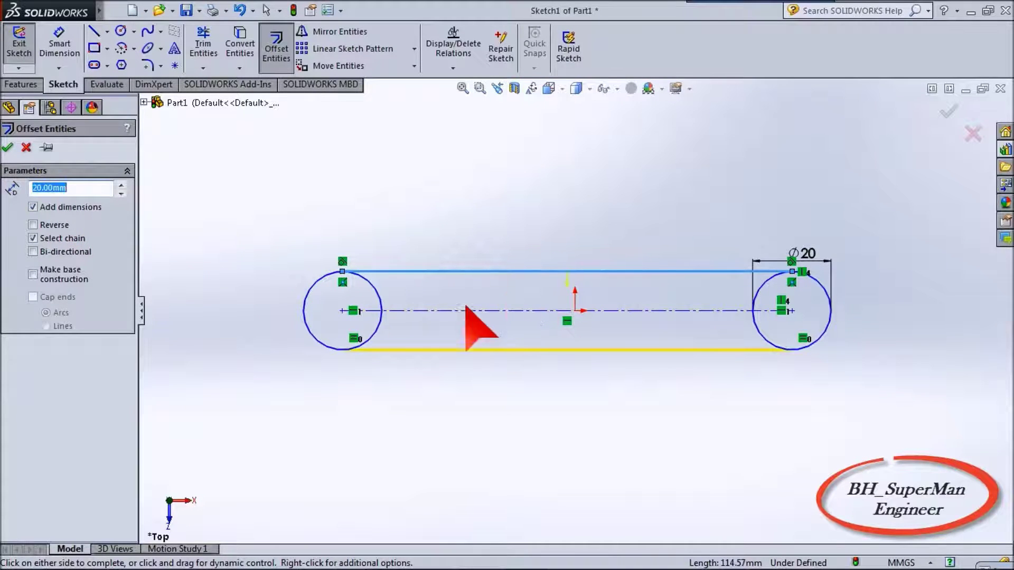
double_click(83, 195)
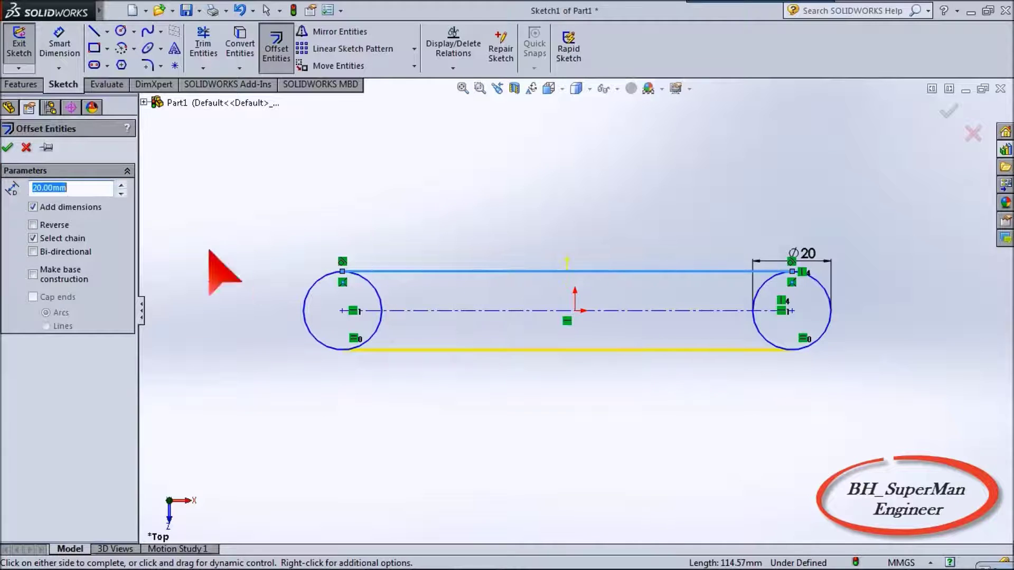
left_click(7, 147)
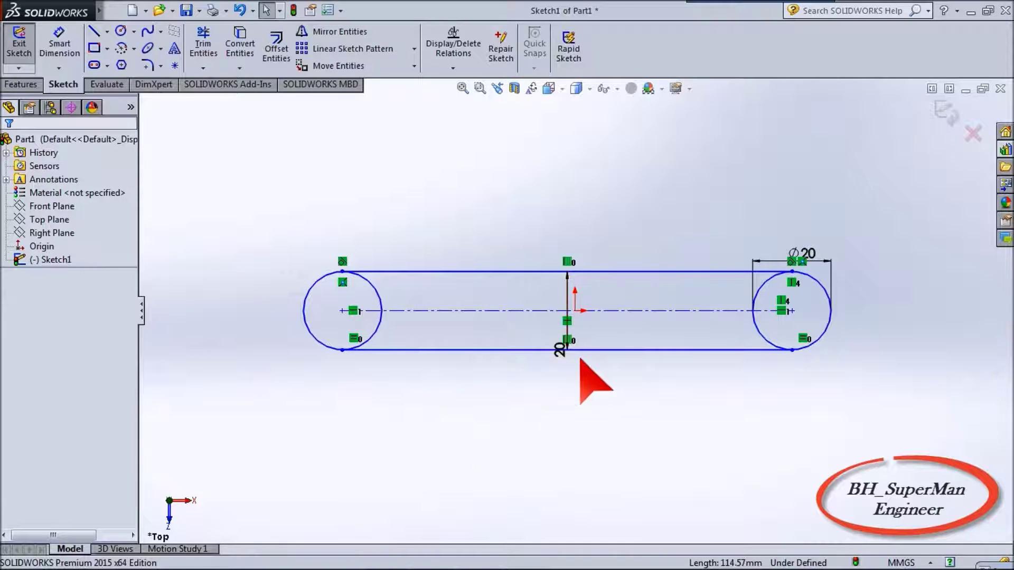
key("z")
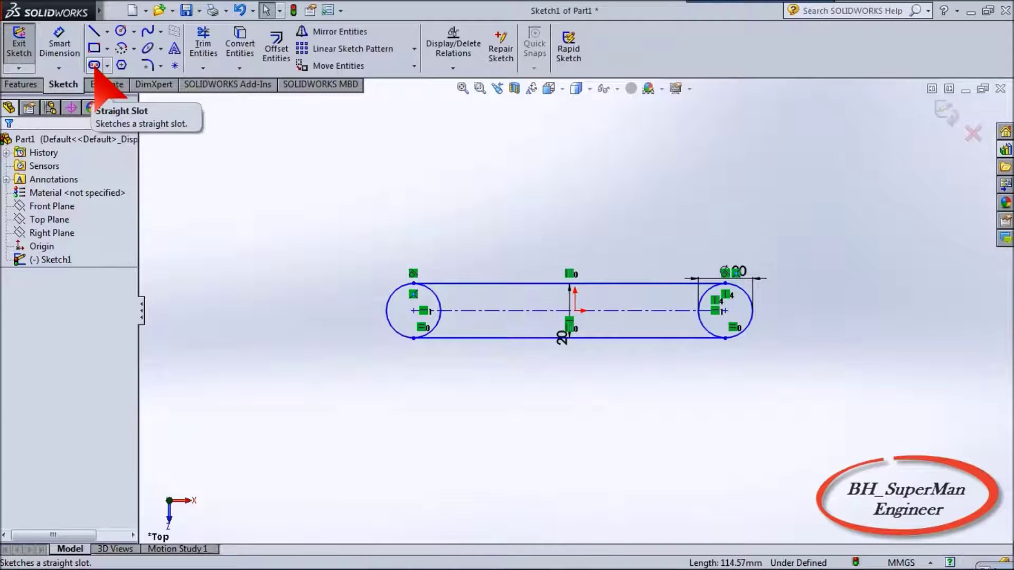
Step: Draw a straight slot below the circles, spanning from the left circle to the right
left_click(94, 65)
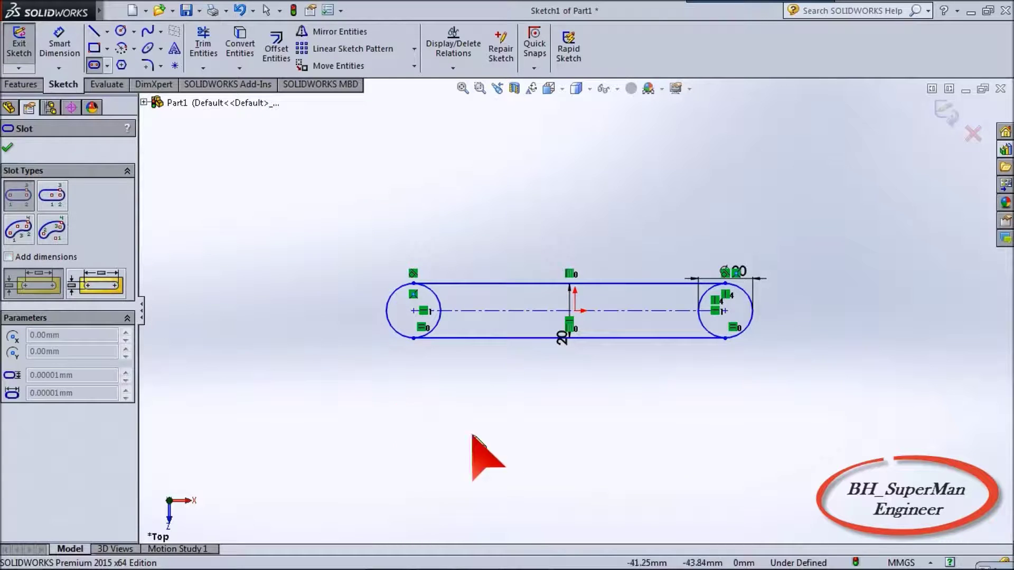
left_click(414, 407)
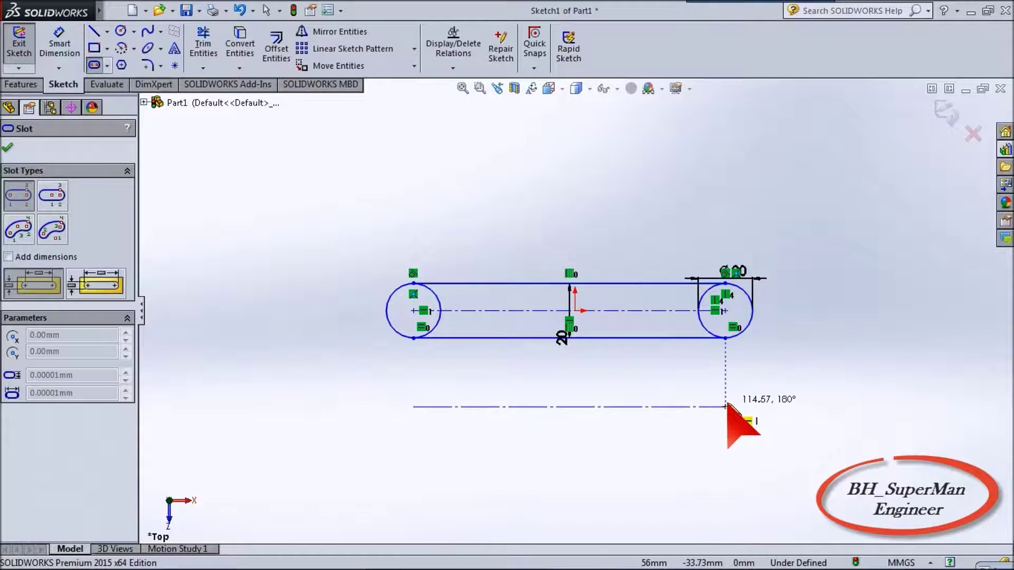
left_click(725, 407)
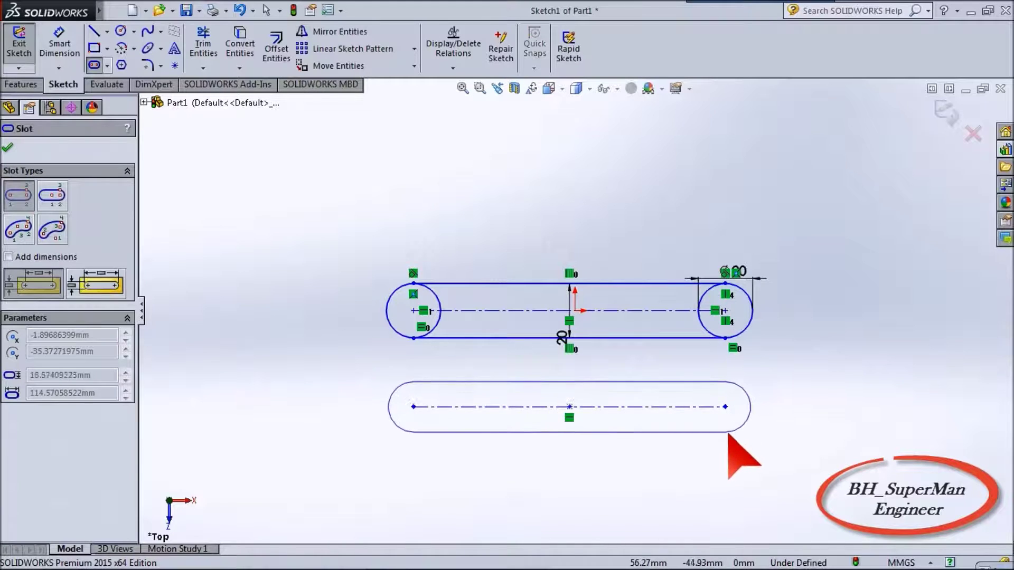
left_click(729, 437)
right_click(737, 397)
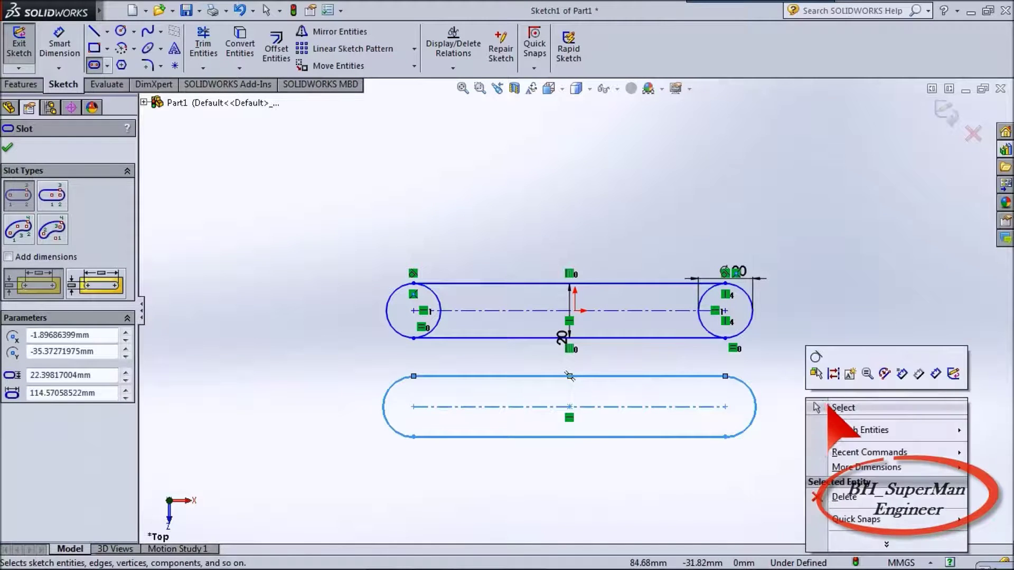
left_click(845, 403)
key("Escape")
Step: Dimension the slot's right end arc to radius 10 mm
right_click_drag(274, 343, 278, 287)
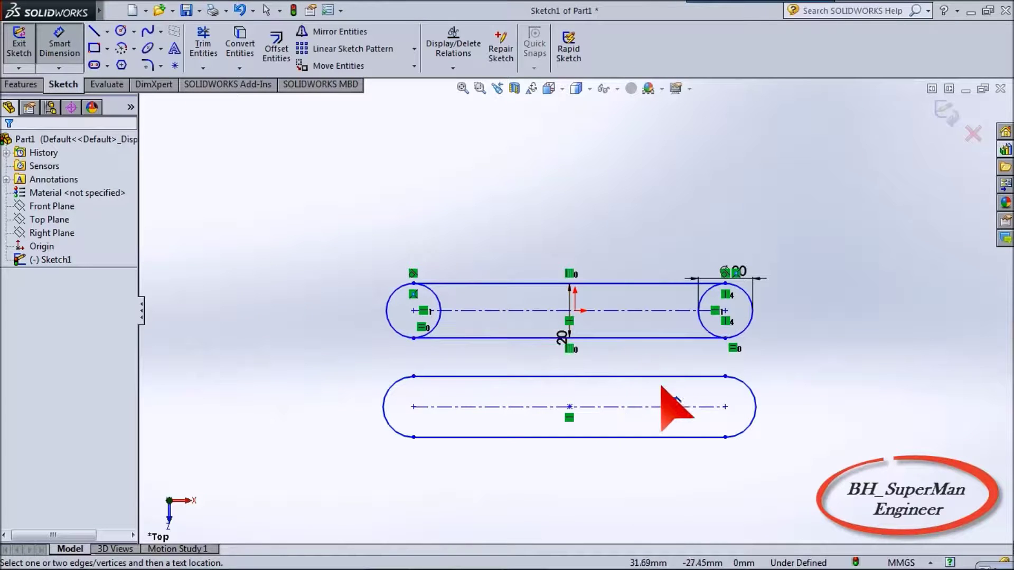
left_click(754, 412)
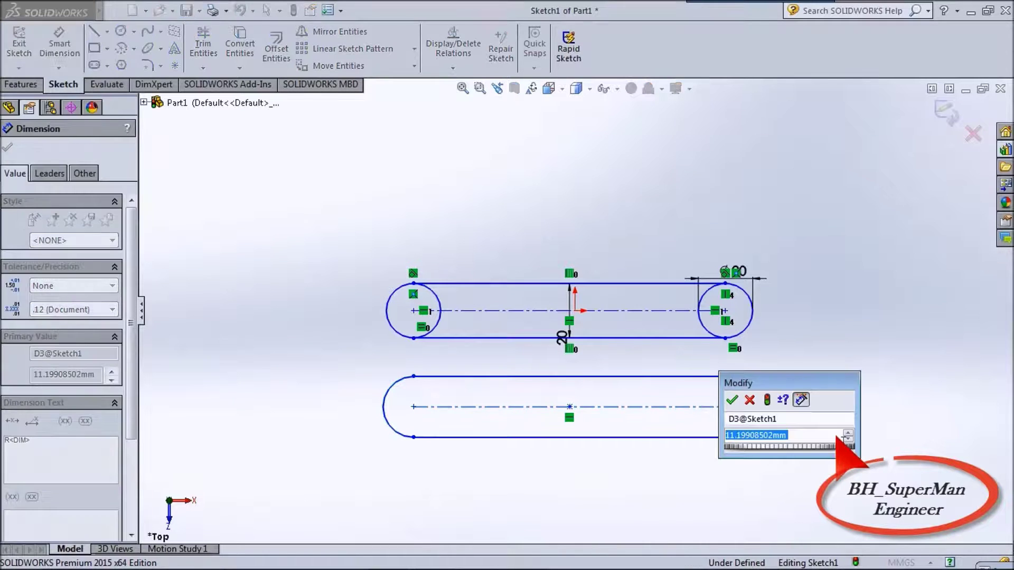
type("10")
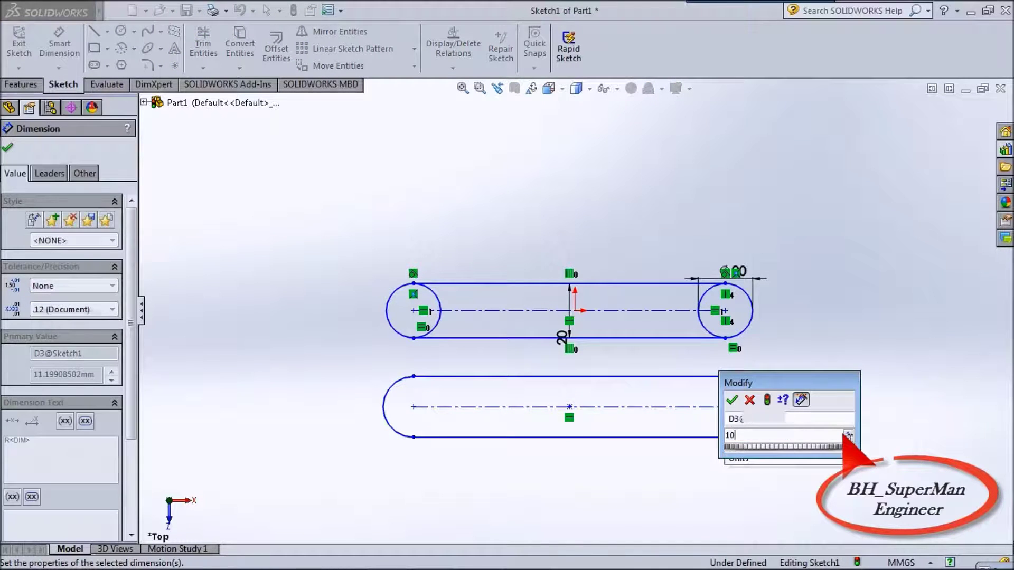
key("Return")
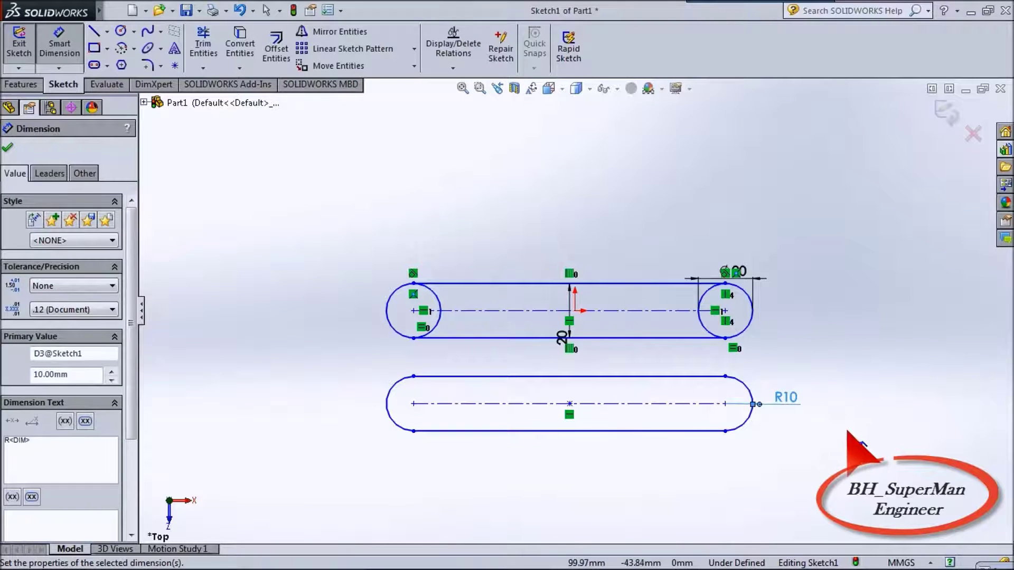
key("Escape")
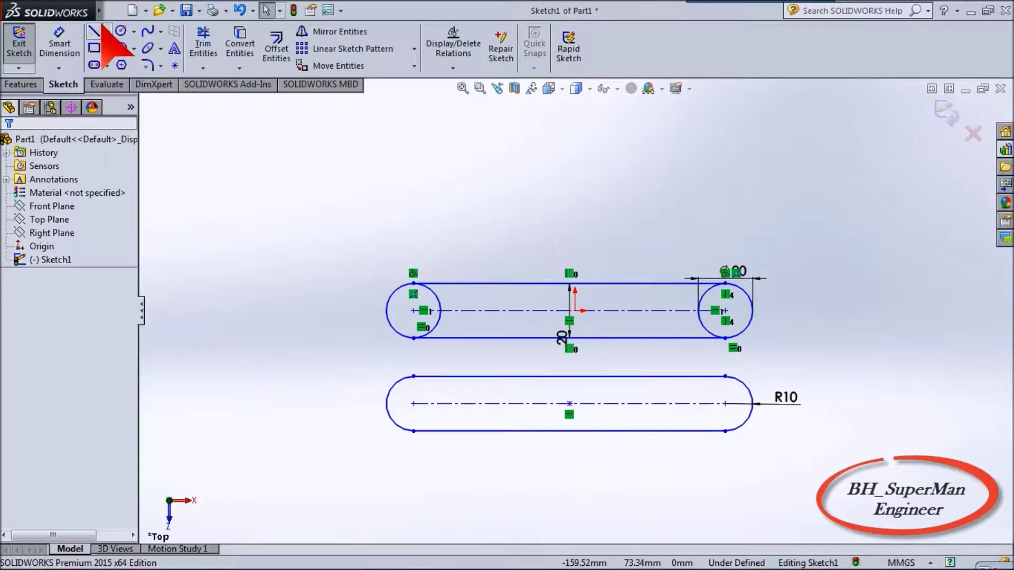
Step: Draw 180° centerpoint arcs at the lower slot's right and left ends, closing them into circles
left_click(123, 49)
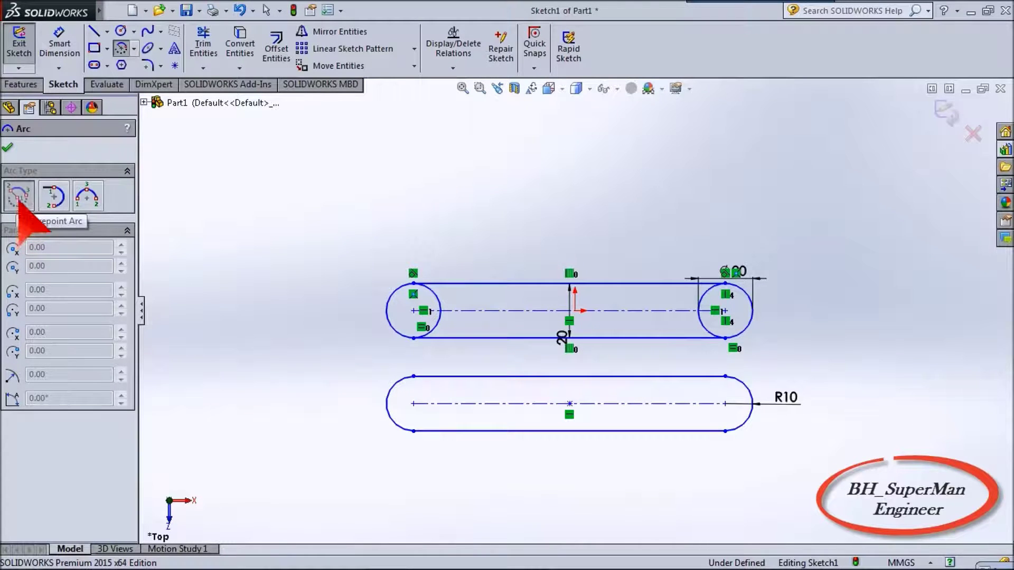
left_click(725, 404)
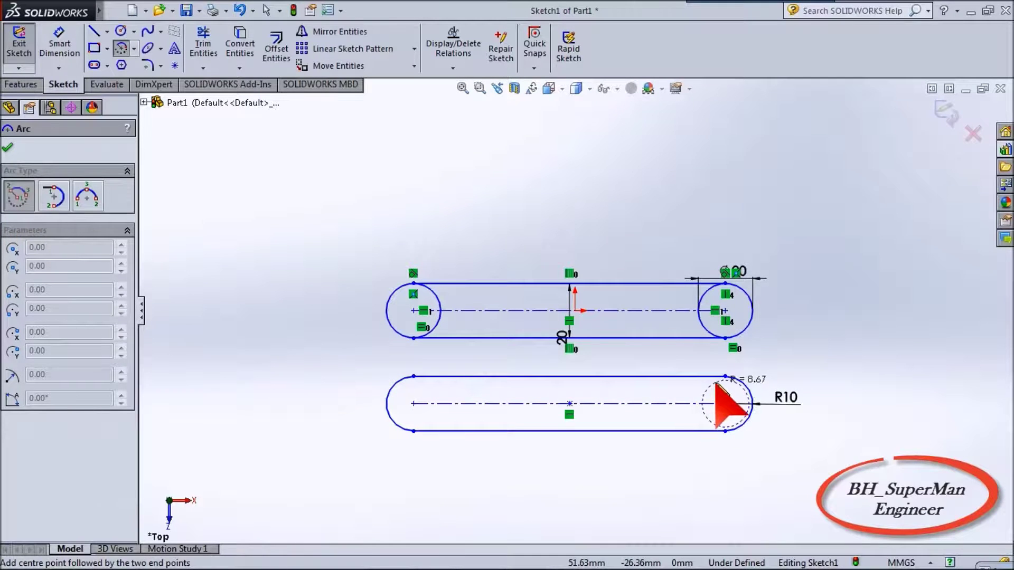
left_click(724, 377)
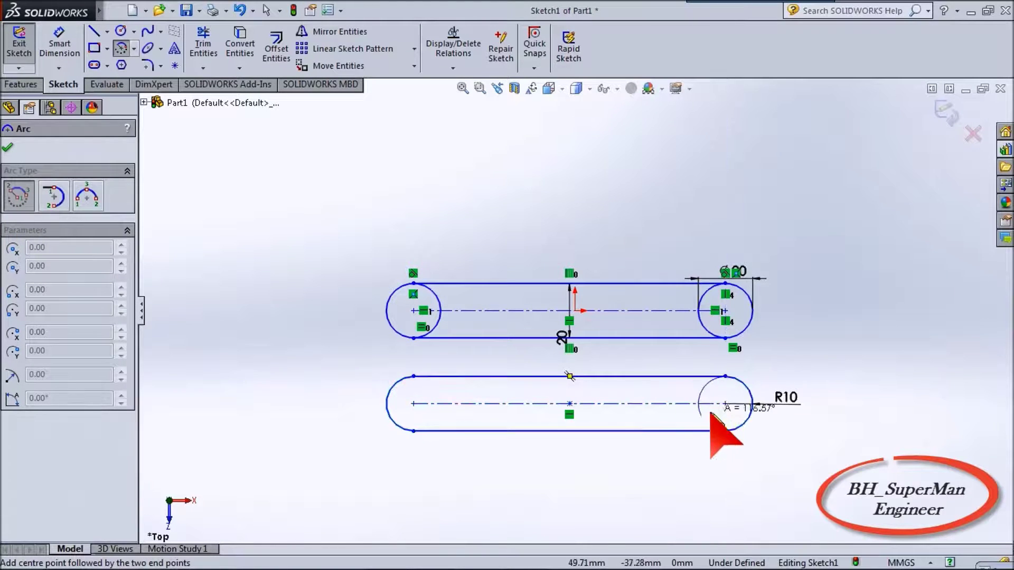
left_click(725, 431)
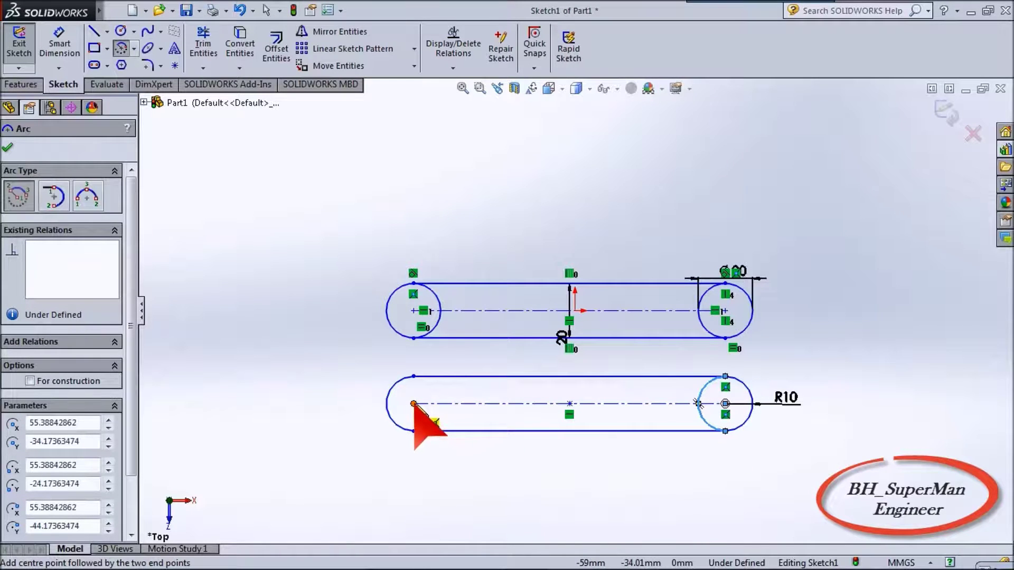
left_click(413, 404)
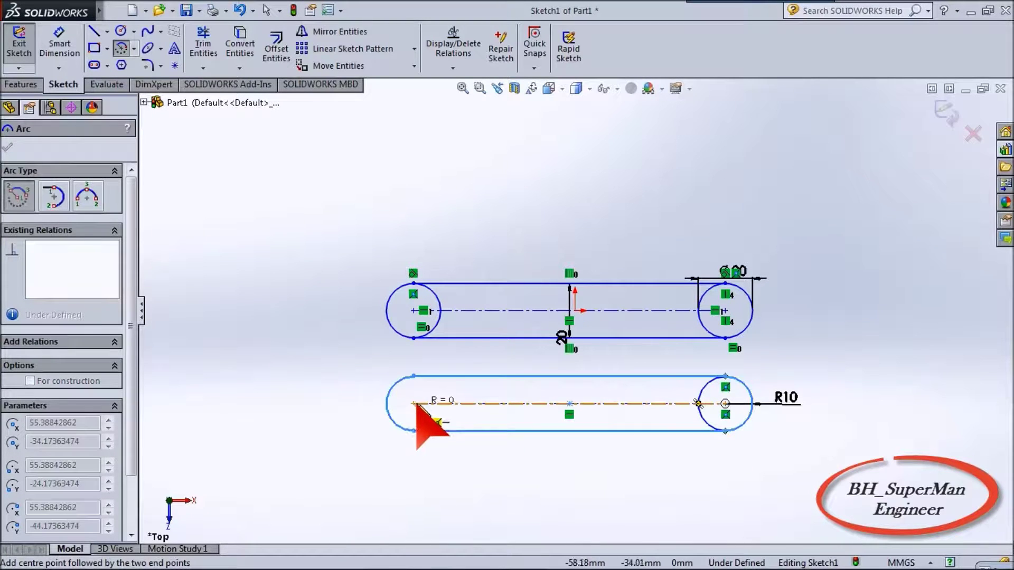
left_click(413, 376)
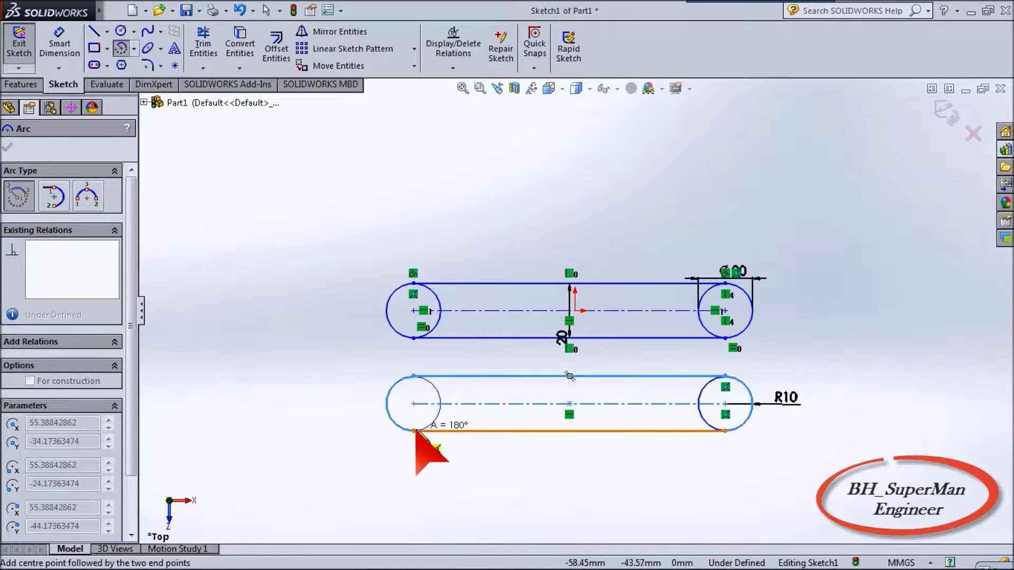
left_click(415, 431)
right_click(524, 492)
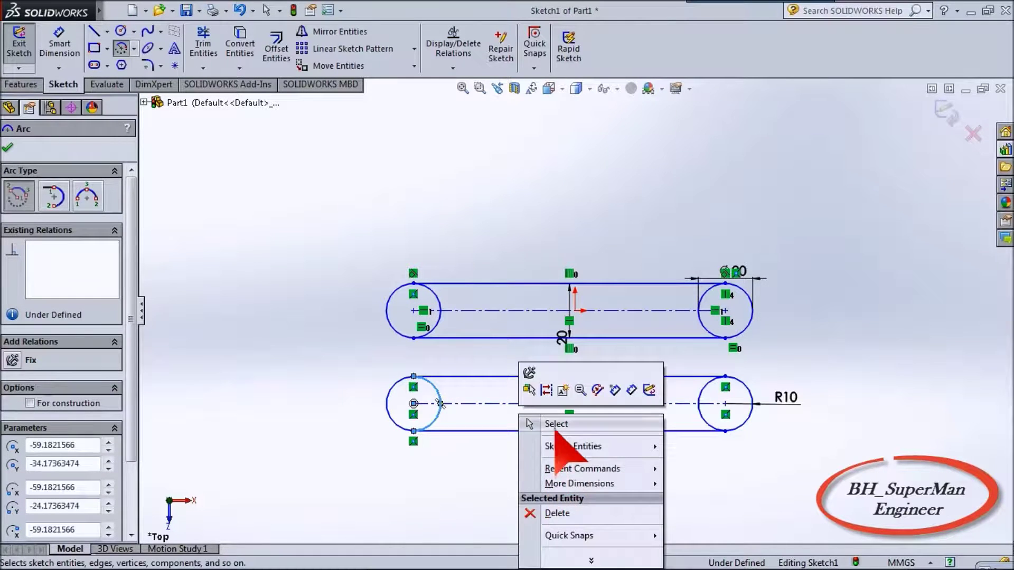
left_click(555, 432)
key("z")
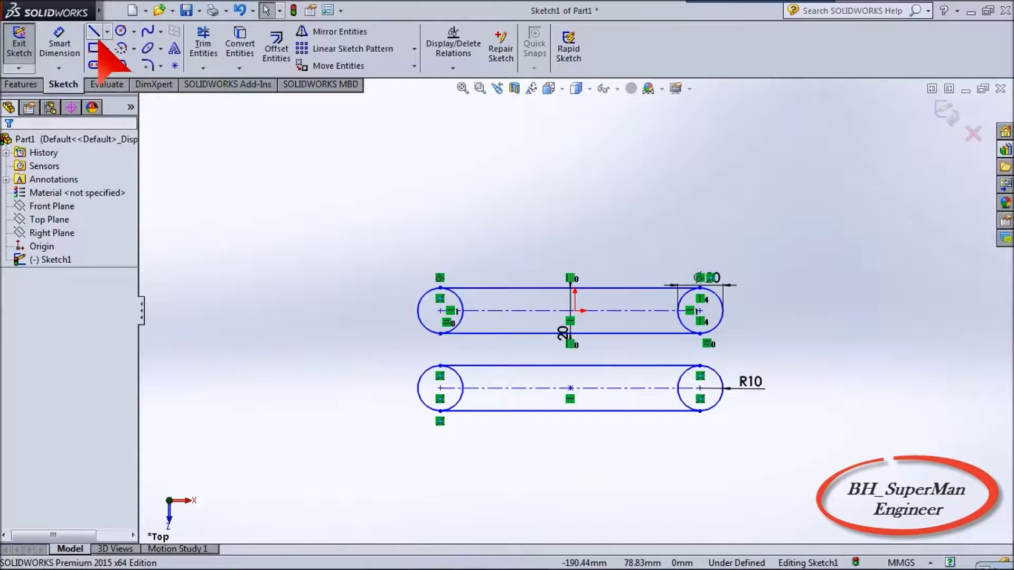
Step: Draw a horizontal line below the middle slot, spanning its end centres, and select it for offsetting
left_click(94, 31)
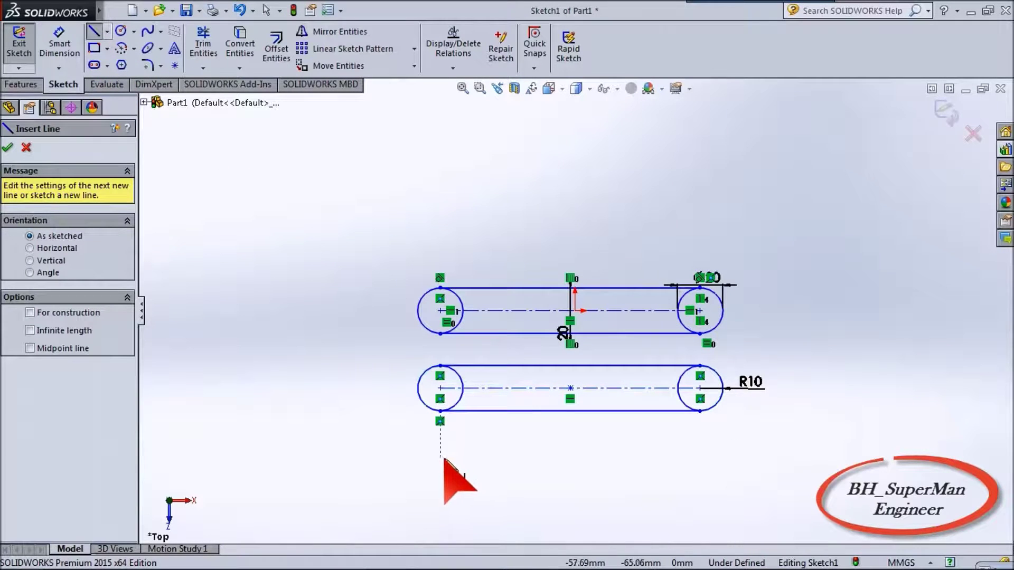
left_click(440, 474)
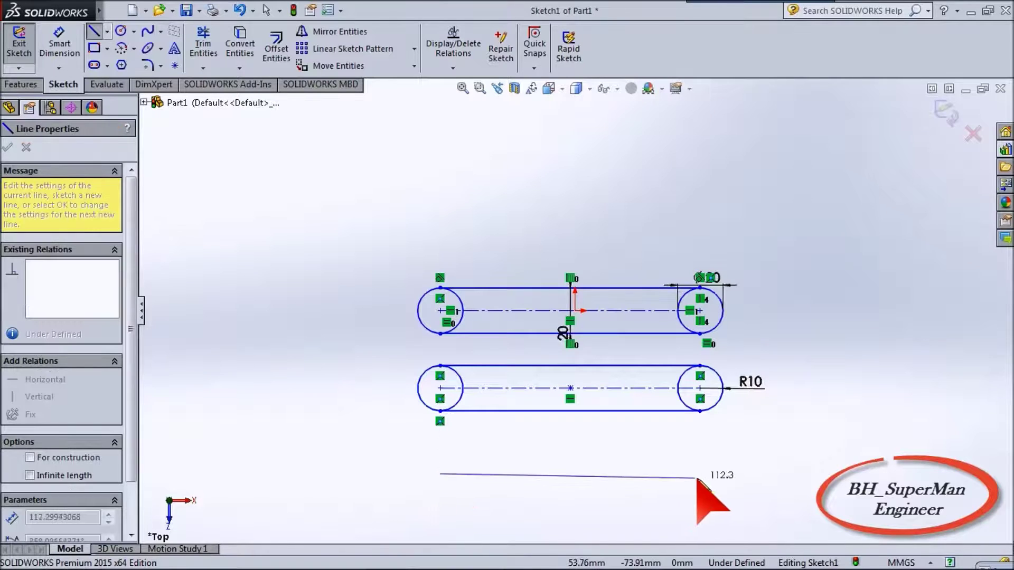
left_click(701, 474)
right_click(219, 382)
left_click(249, 380)
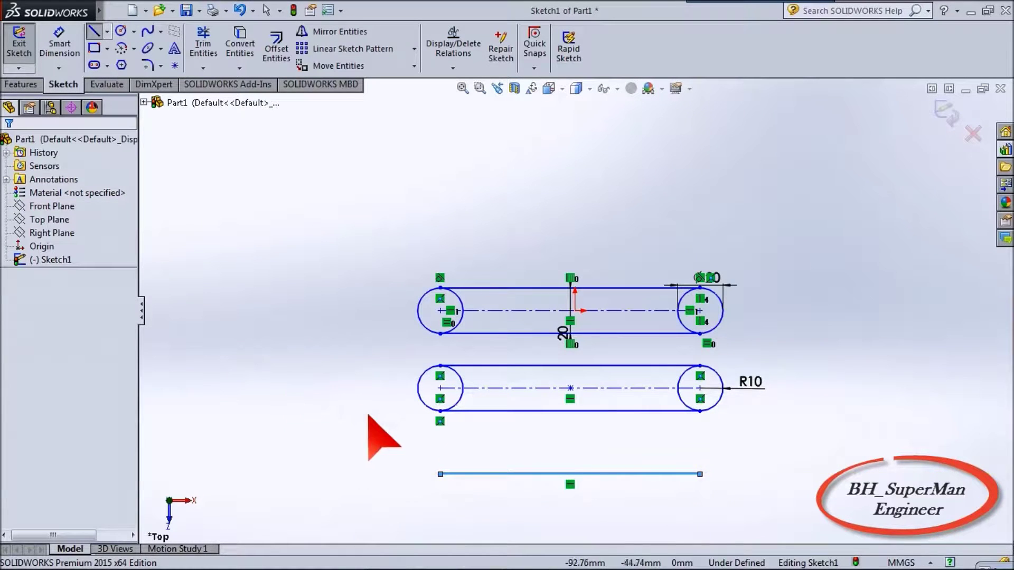
left_click(566, 473)
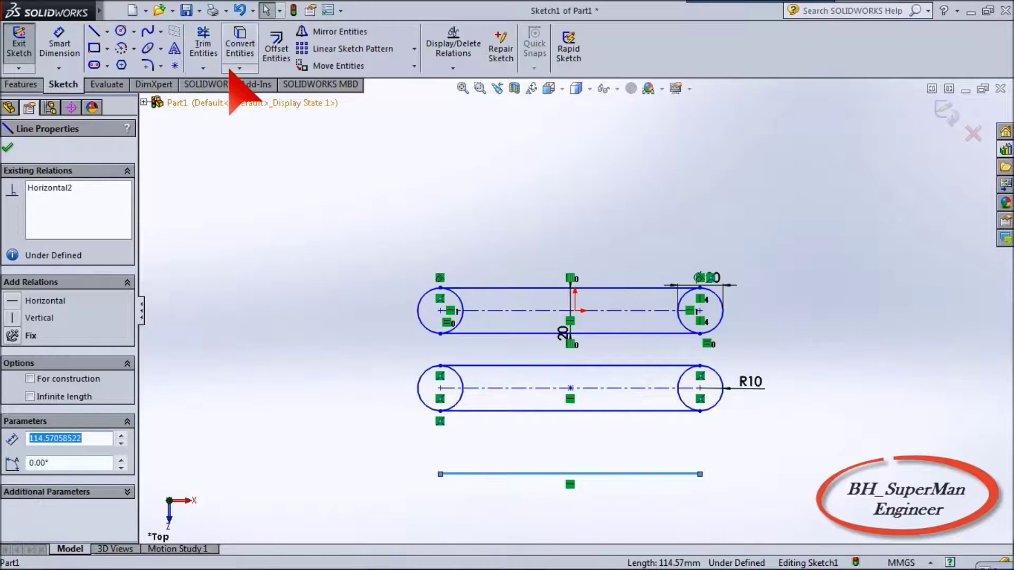
left_click(276, 47)
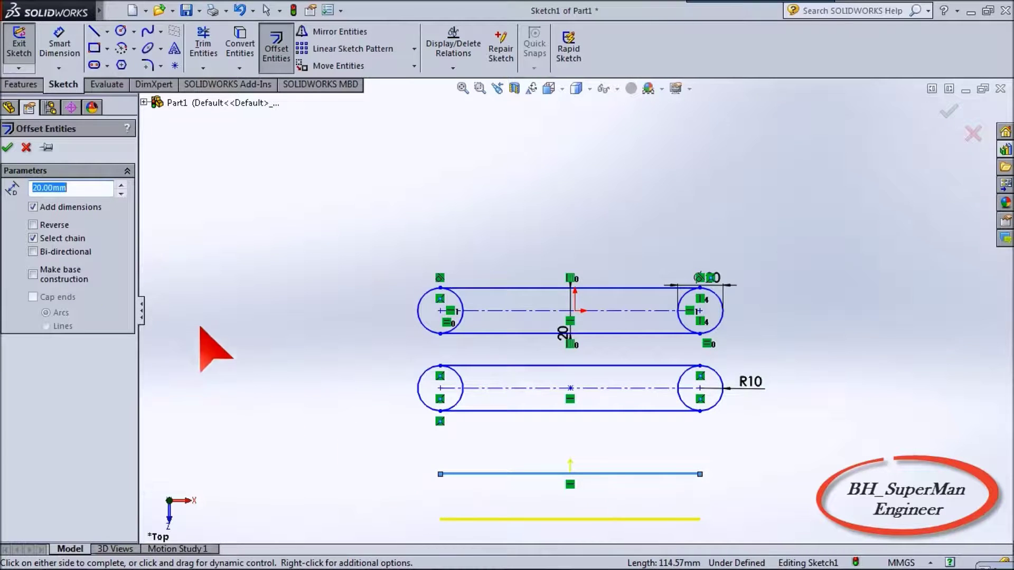
Step: Try a bi-directional 10 mm offset of the bottom line, then undo it and restart the offset
left_click(33, 252)
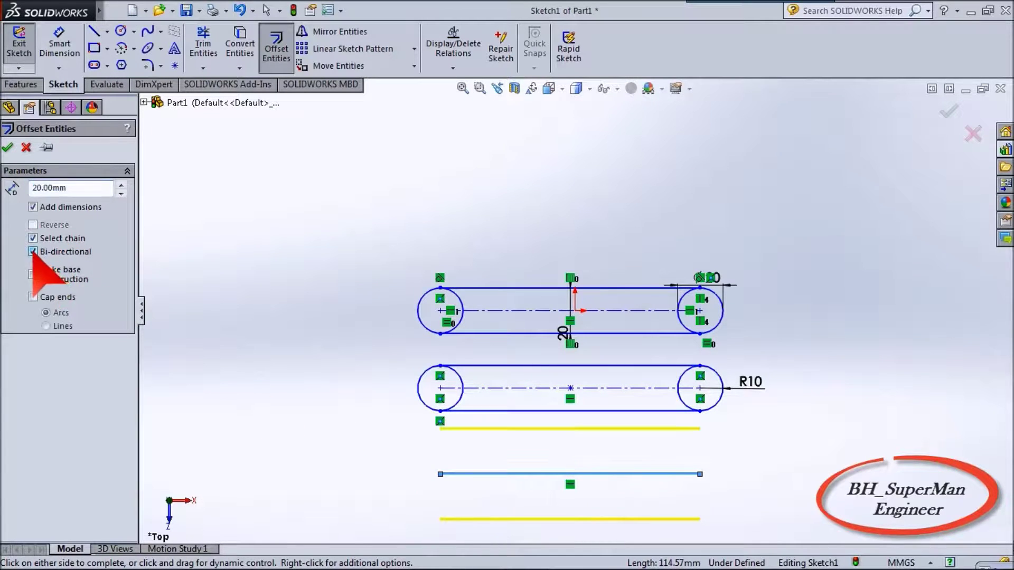
double_click(47, 188)
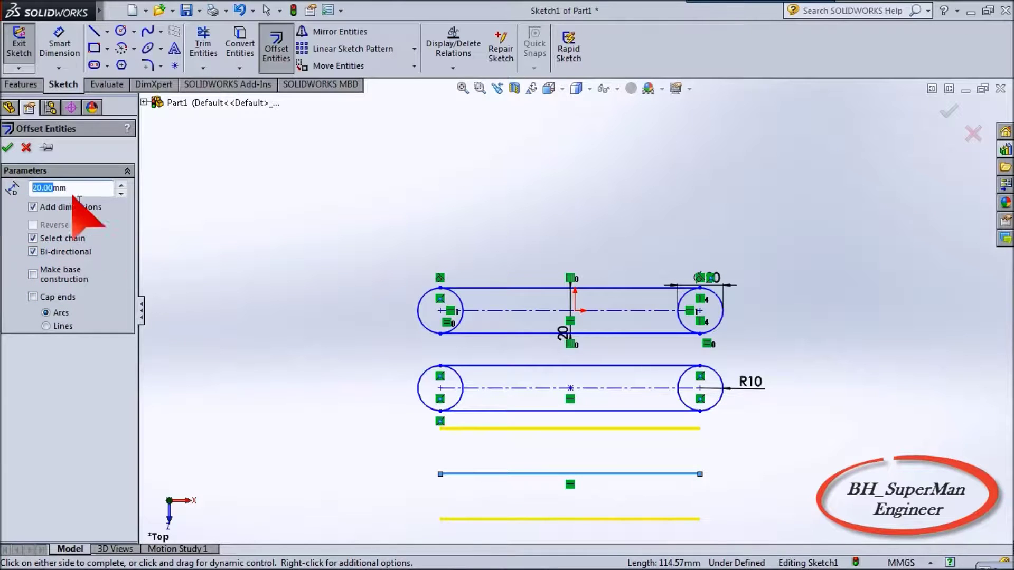
type("1")
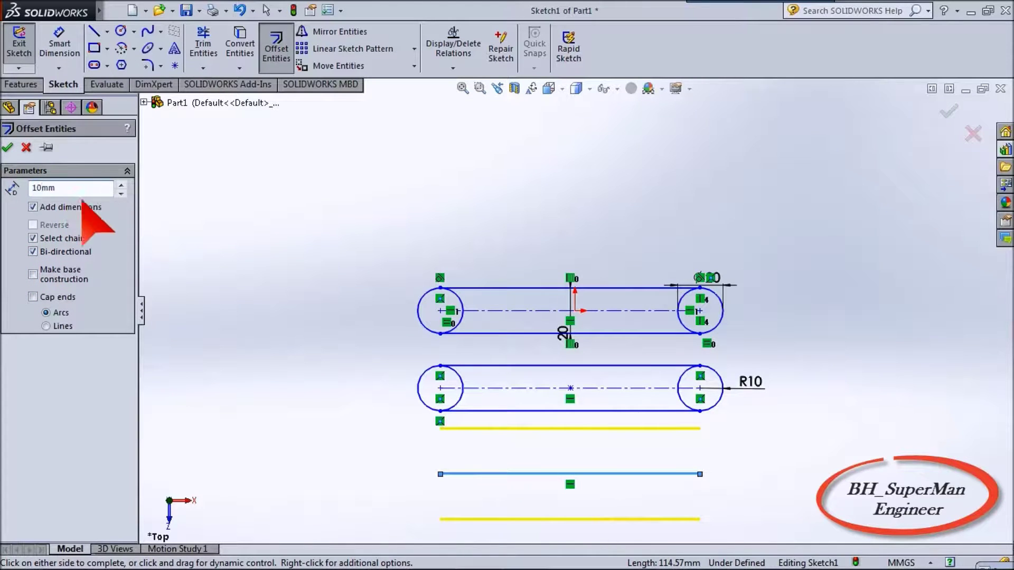
left_click(214, 240)
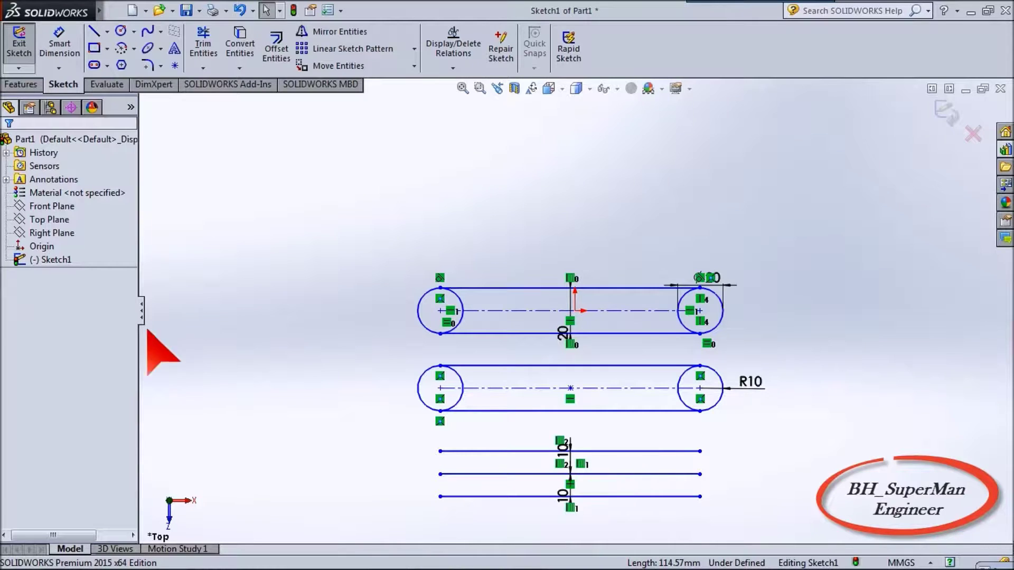
left_click(241, 10)
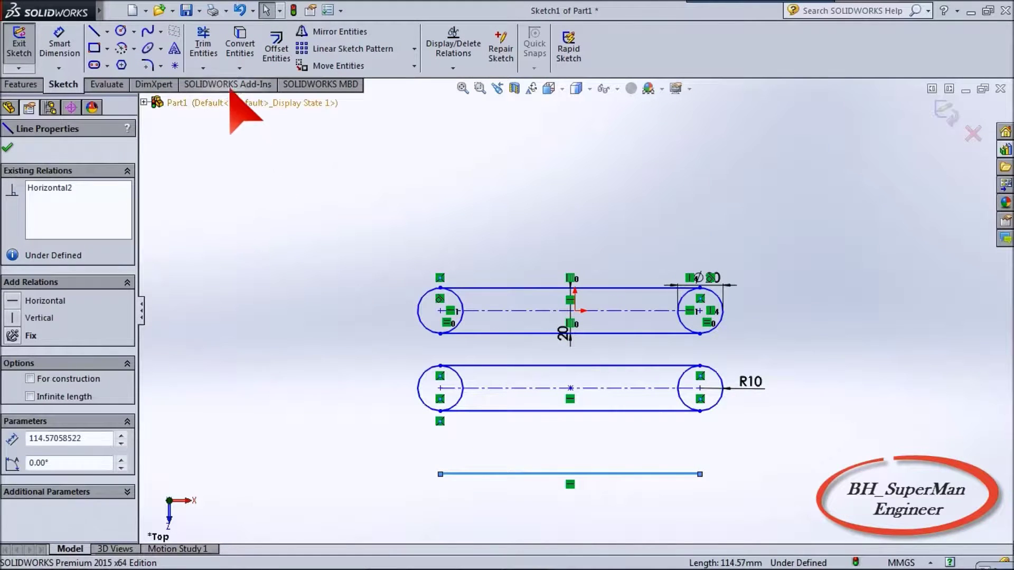
left_click(276, 46)
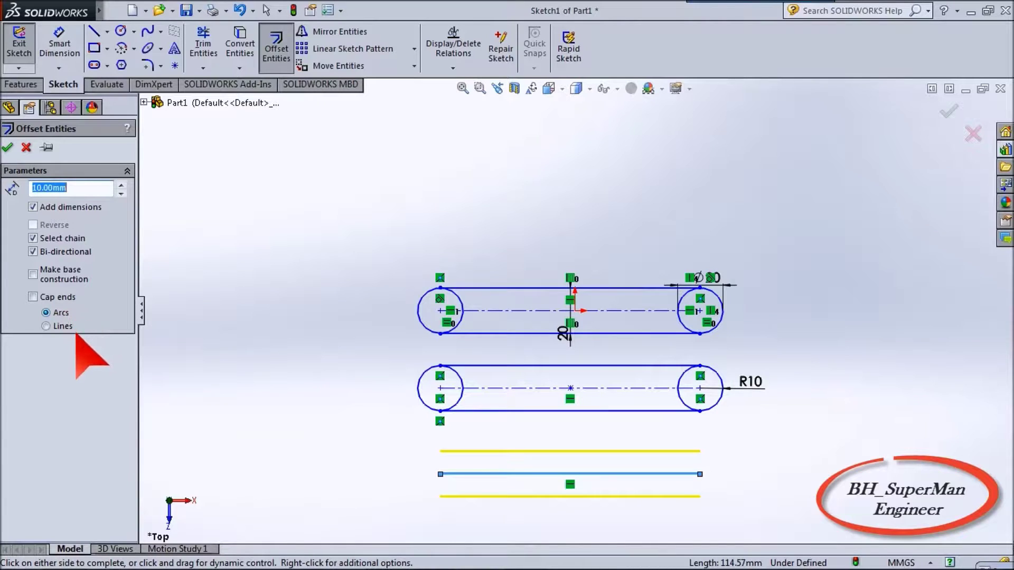
Step: Cap the 10 mm bi-directional offset with arc ends and accept, forming the third slot
left_click(33, 297)
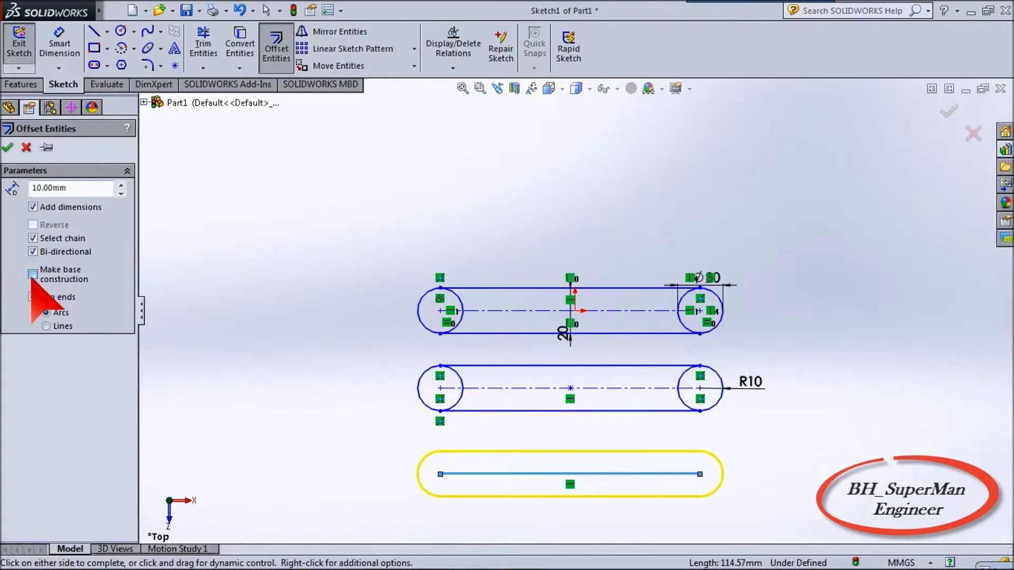
left_click(7, 147)
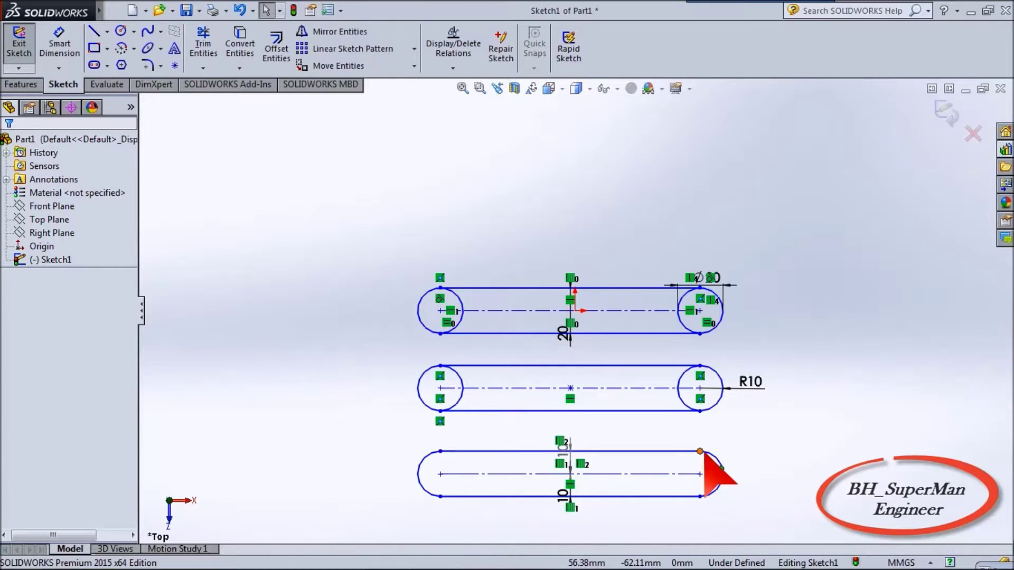
Step: Draw semicircle arcs inside both ends of the bottom slot, then glance at the reference photo
left_click(121, 49)
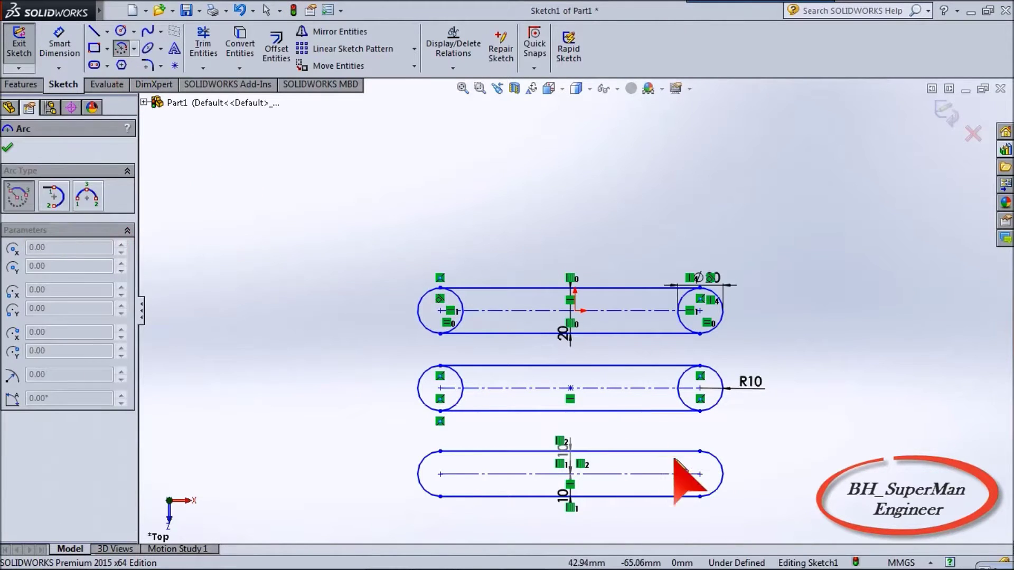
left_click(700, 474)
left_click(700, 452)
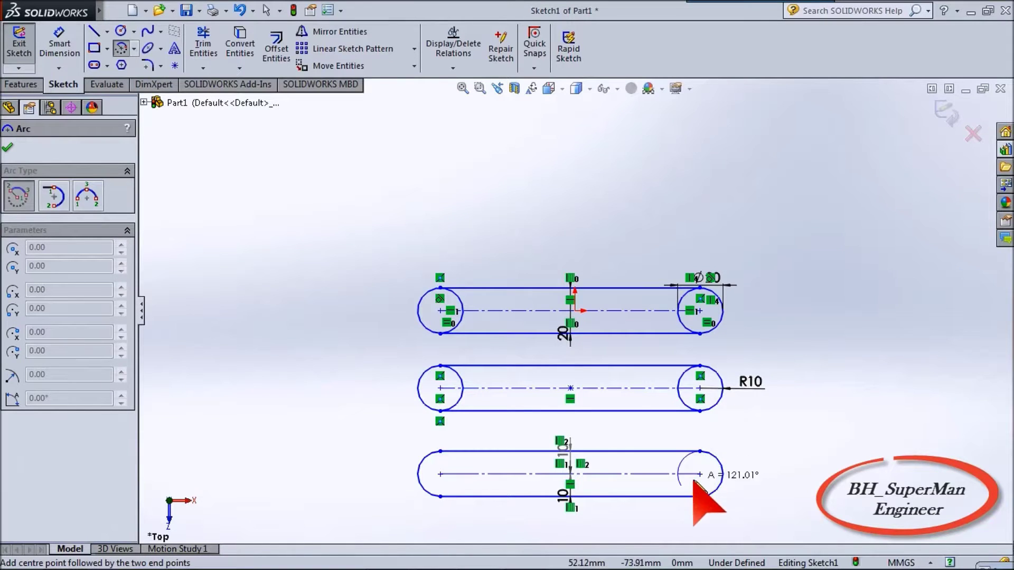
left_click(683, 506)
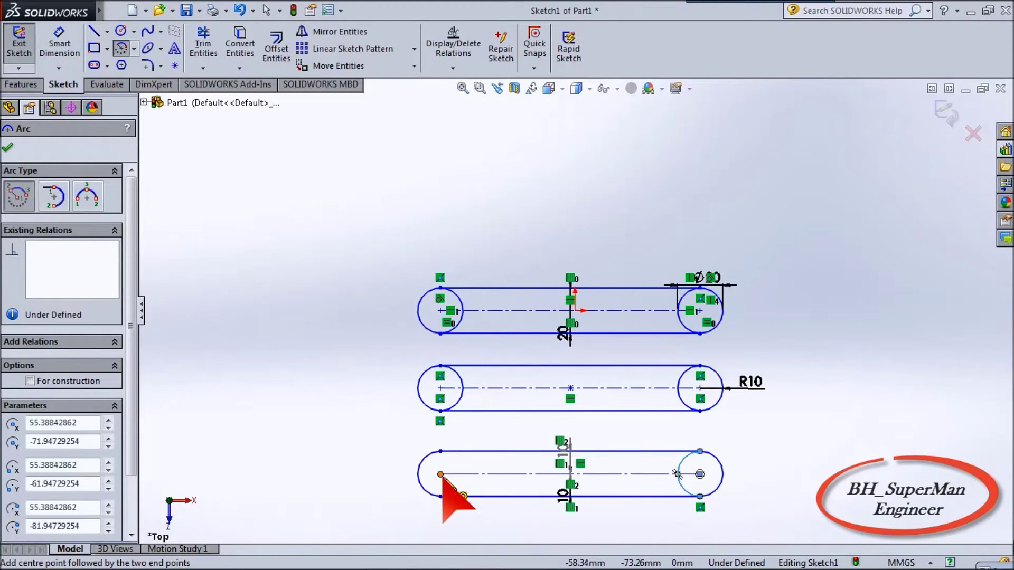
left_click(440, 474)
left_click(441, 452)
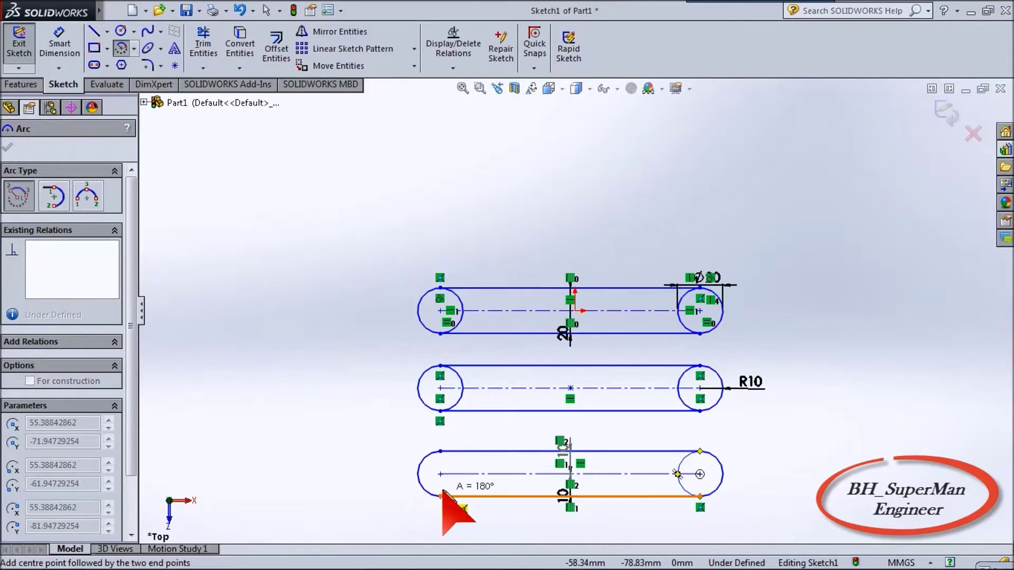
left_click(441, 453)
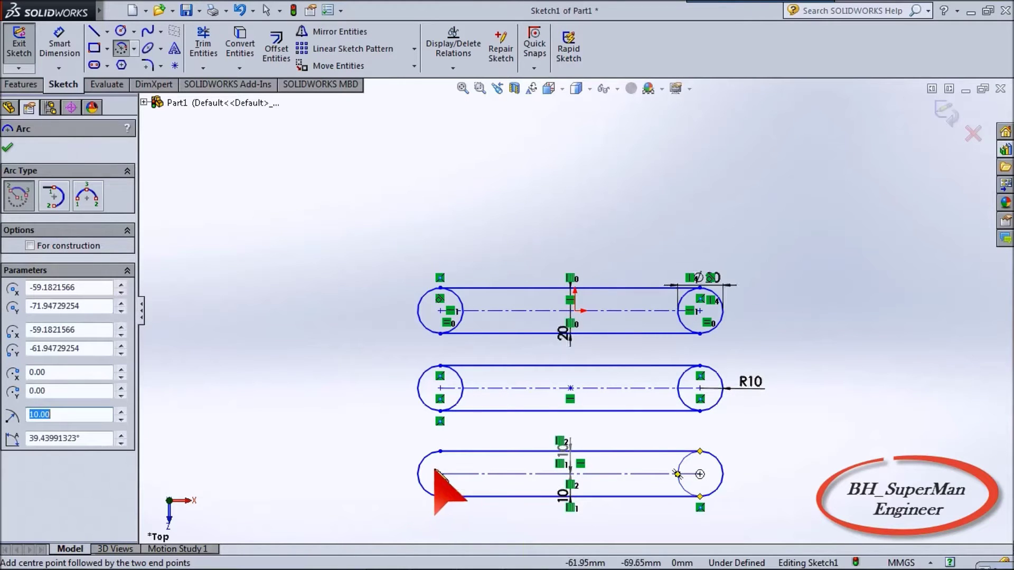
left_click(440, 496)
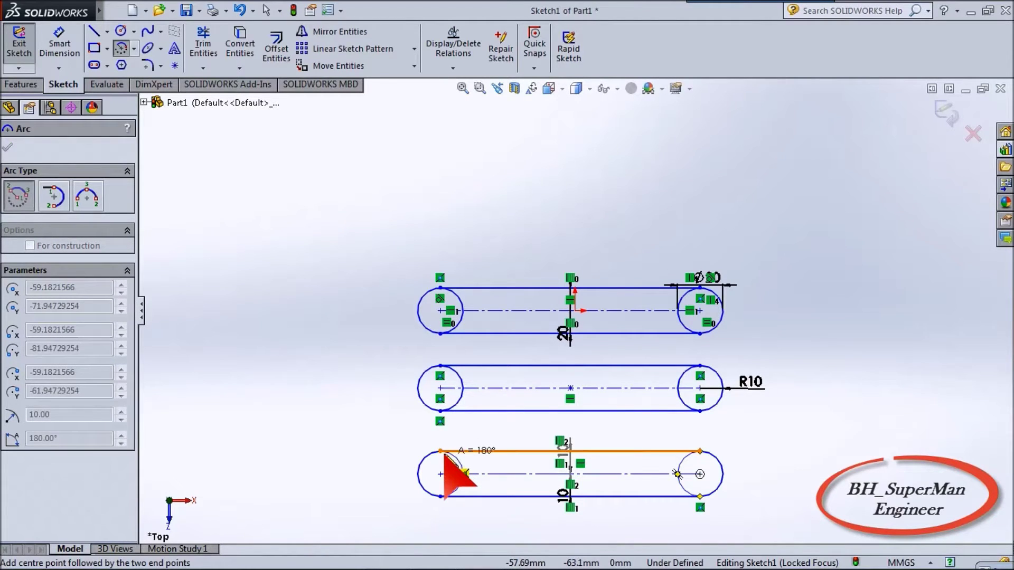
left_click(441, 454)
right_click(826, 403)
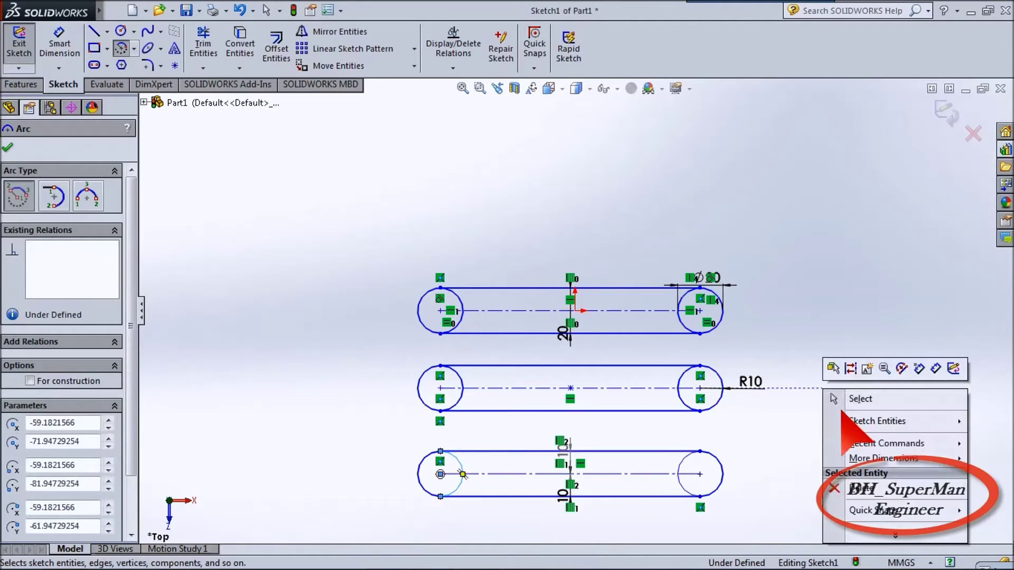
left_click(851, 402)
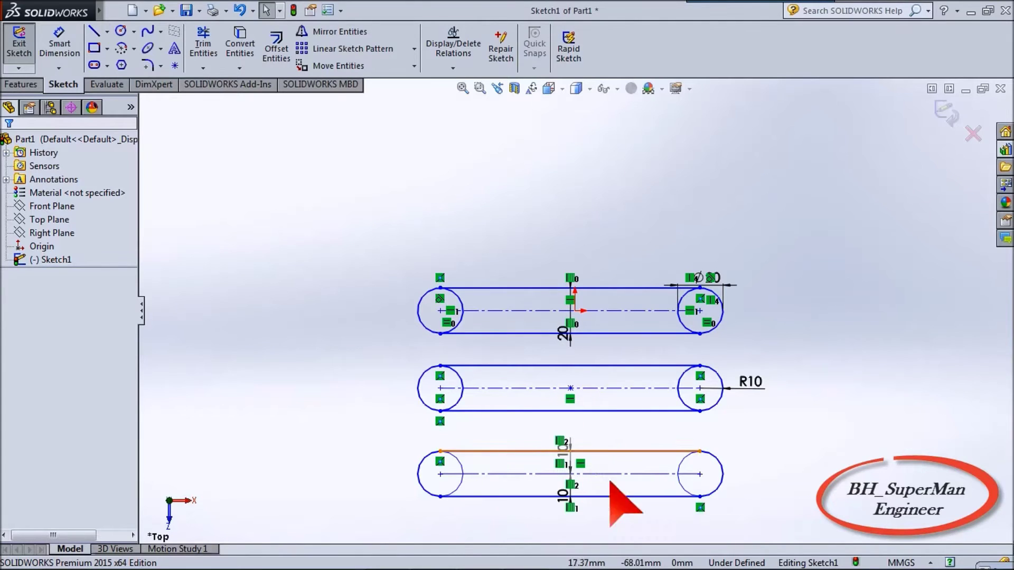
left_click(526, 555)
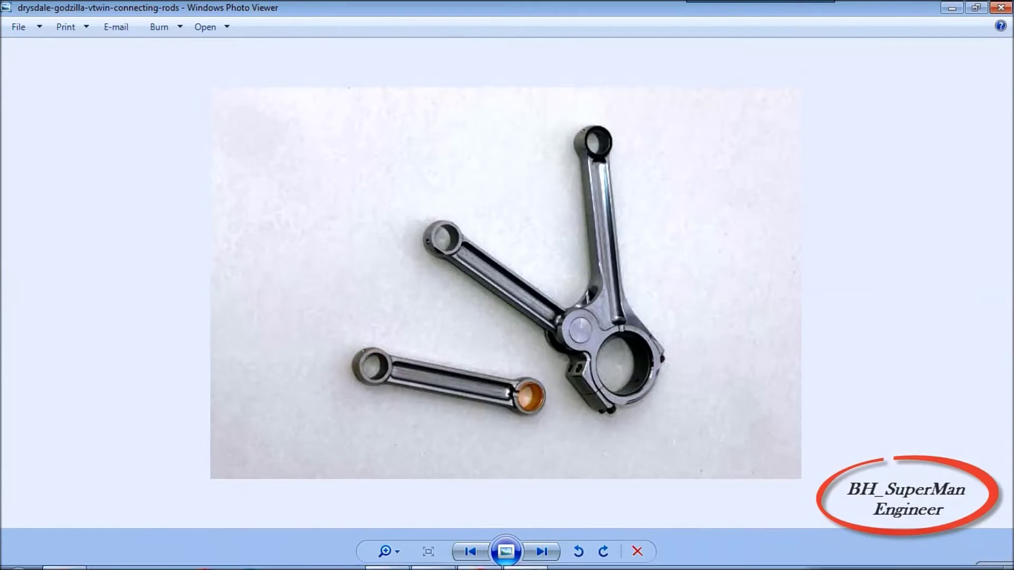
left_click(523, 555)
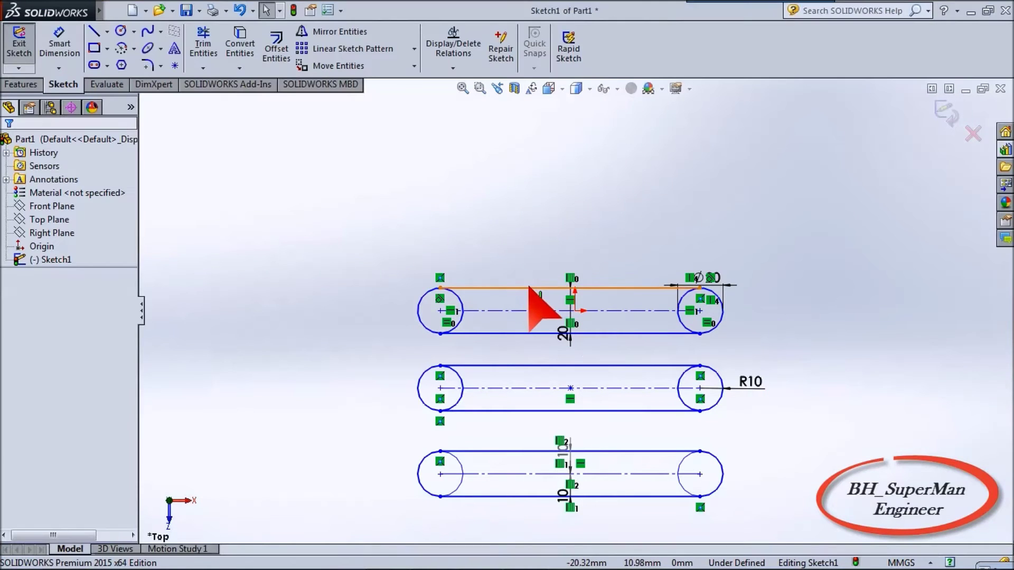